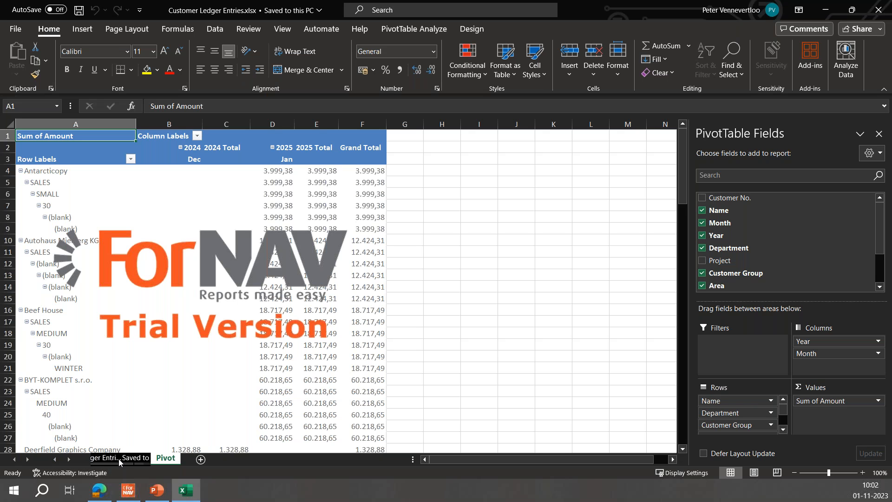
Compare the Customer Ledger Entries data sheet with the Pivot sheet of the exported workbook
left_click(99, 458)
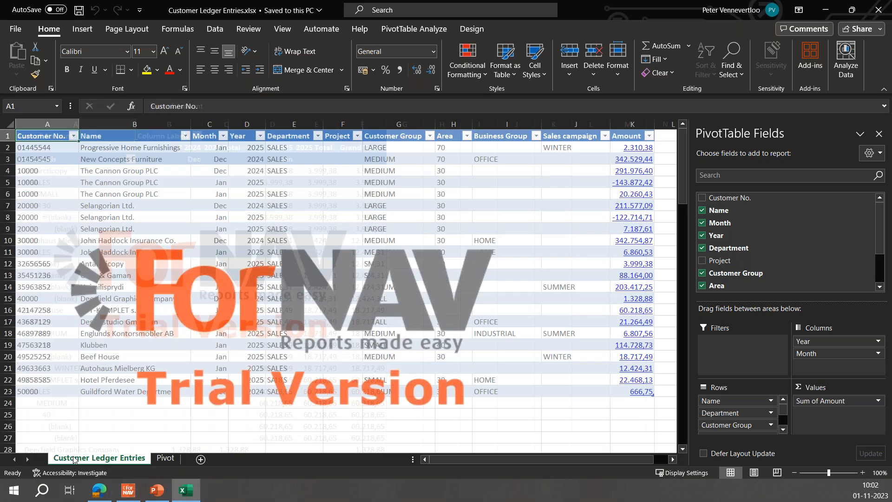
left_click(172, 460)
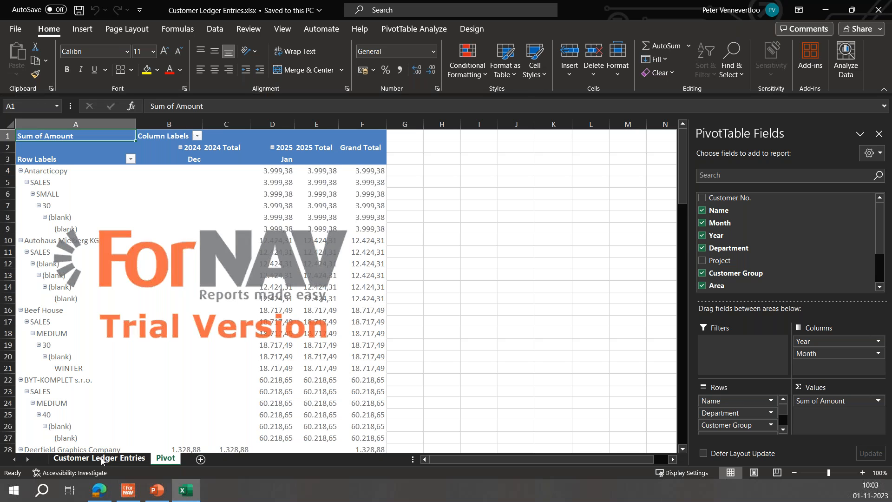
left_click(139, 459)
left_click(164, 461)
left_click(122, 459)
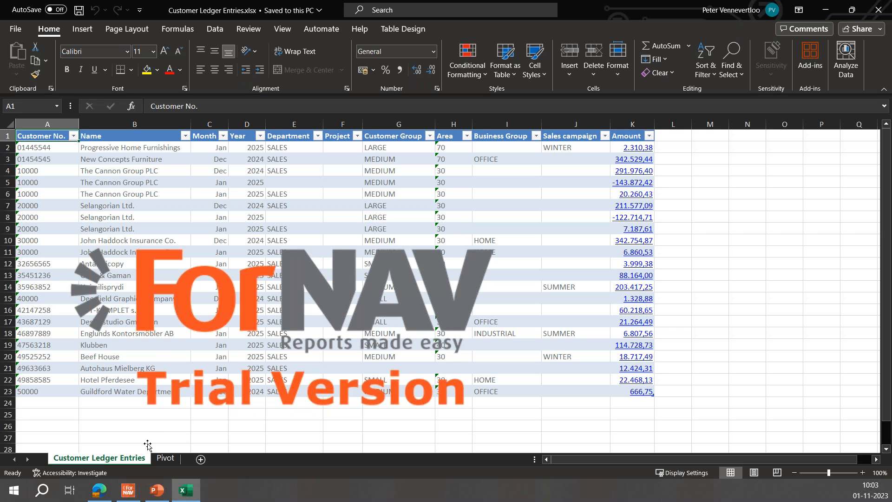
Switch to Business Central, create a new layout for ForNAV's Customer Ledger Entries Excel report, and open the downloaded 6188497.fornavdesign file
left_click(98, 492)
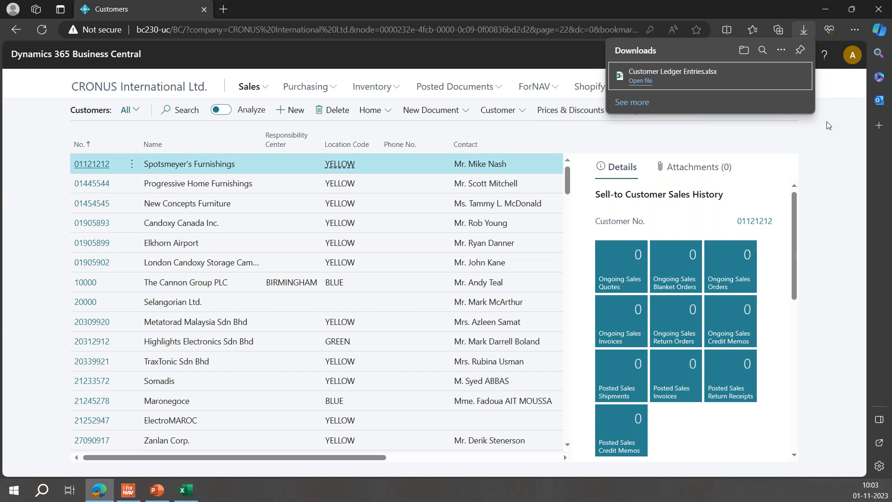
left_click(532, 87)
left_click(91, 110)
scroll(398, 274, "down", 20)
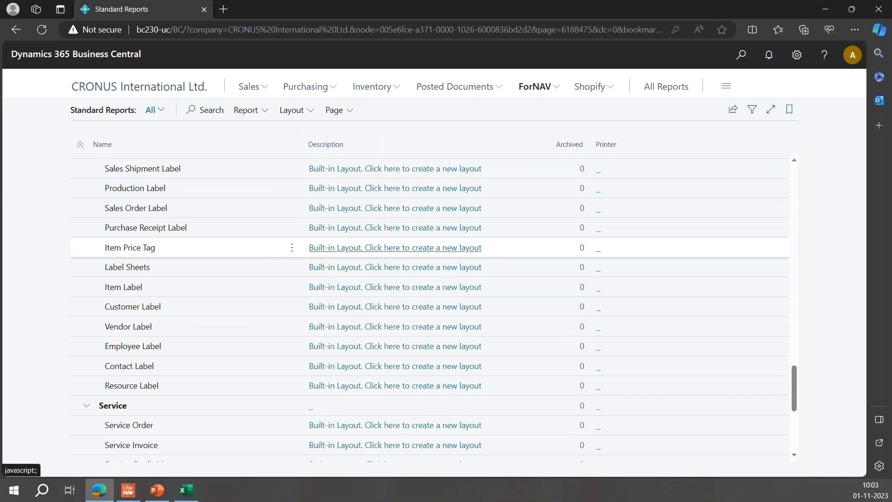
scroll(358, 342, "down", 1)
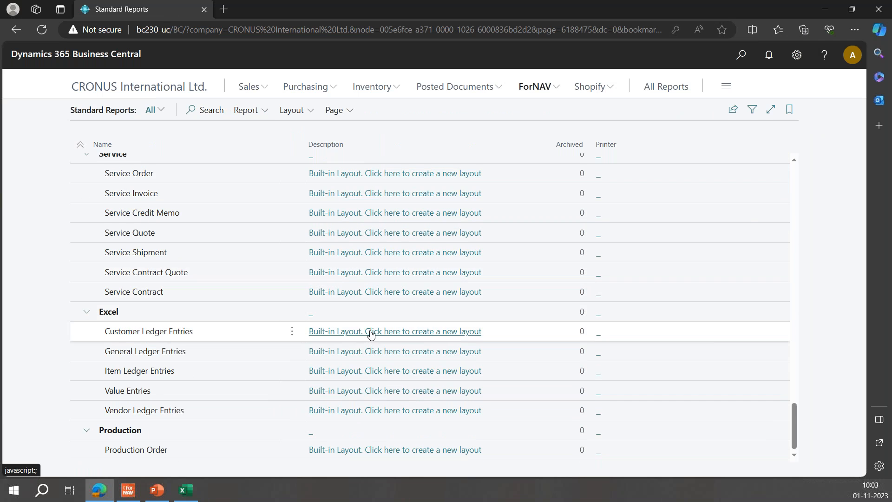
left_click(370, 332)
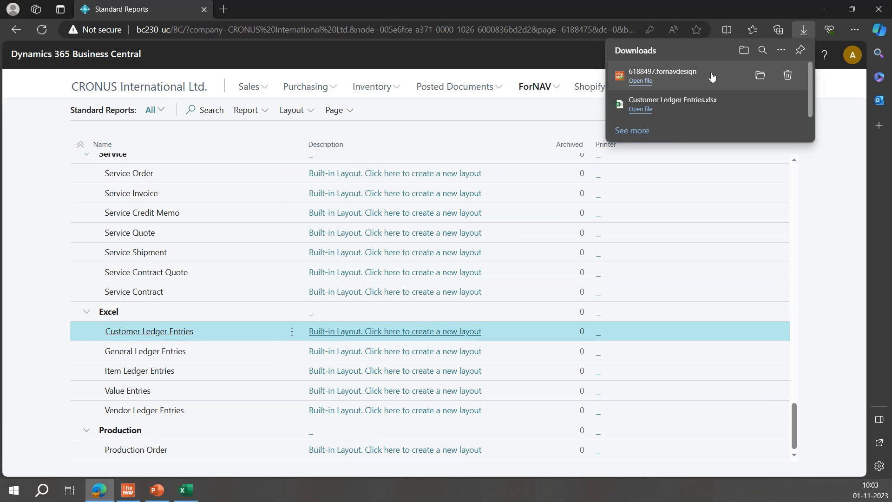
left_click(655, 74)
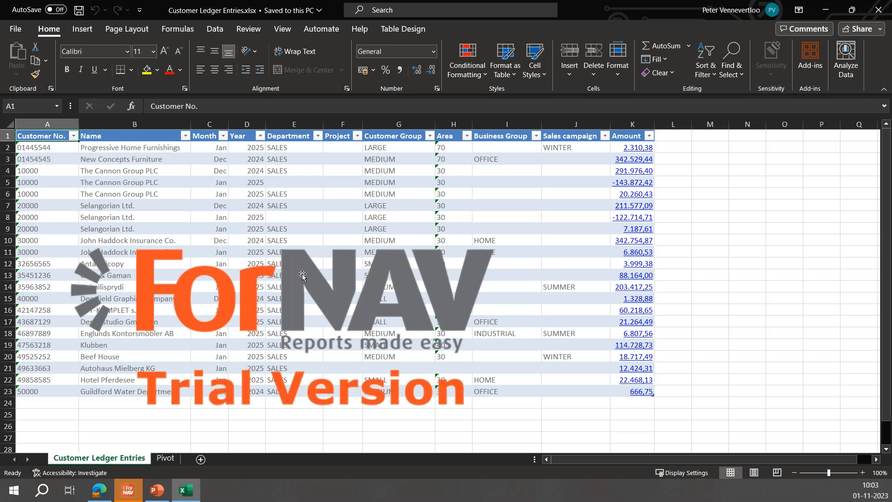
In the Excel workbook, delete the ForNAV Trial Version watermark pictures from the Customer Ledger Entries and Pivot sheets
key("ctrl+v")
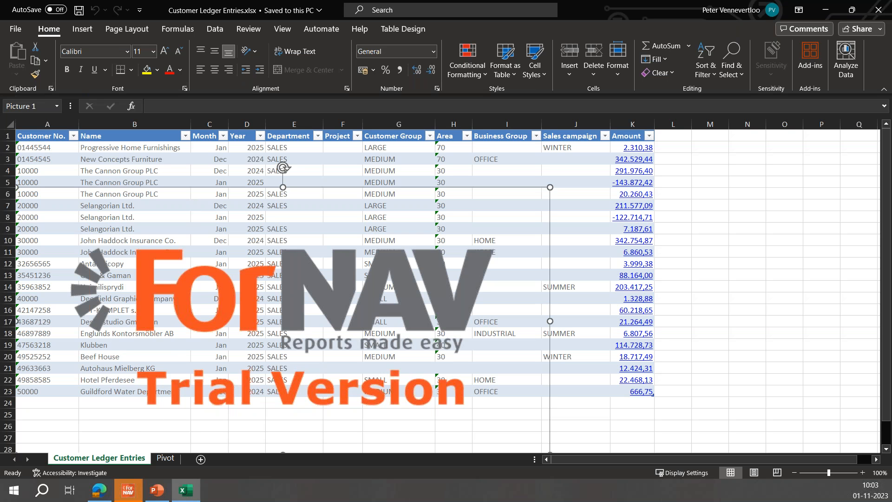
left_click(166, 458)
left_click(302, 265)
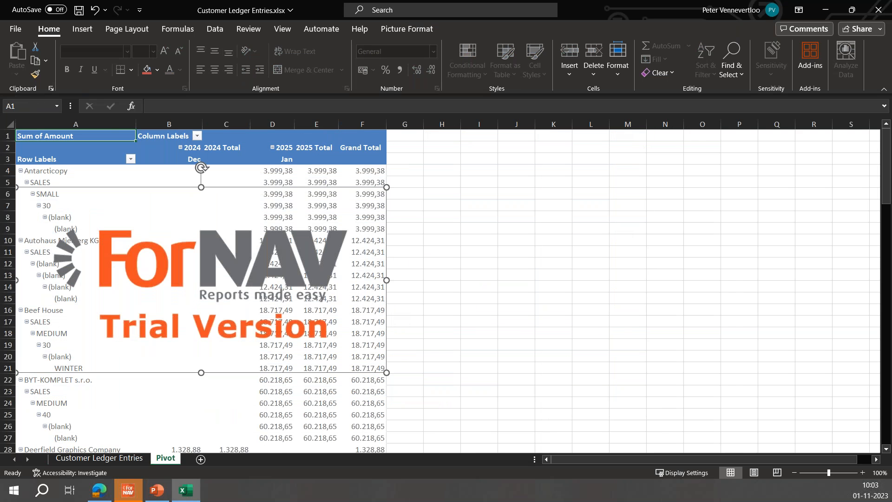
key("Delete")
left_click(96, 459)
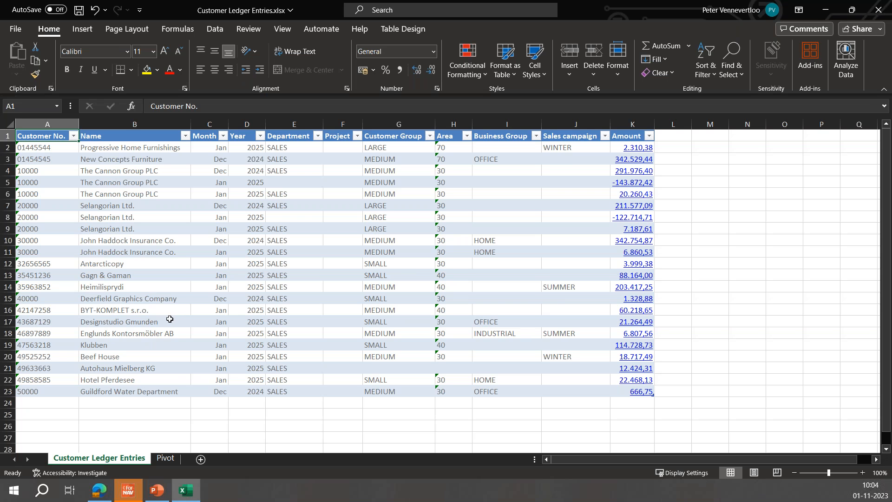
Set the PivotTable on the Pivot sheet to tabular form and hide its subtotals
left_click(165, 458)
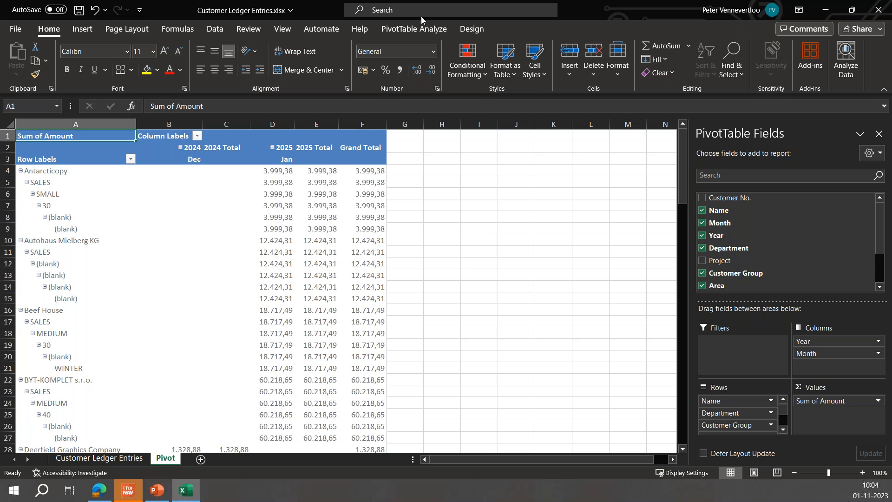
left_click(484, 29)
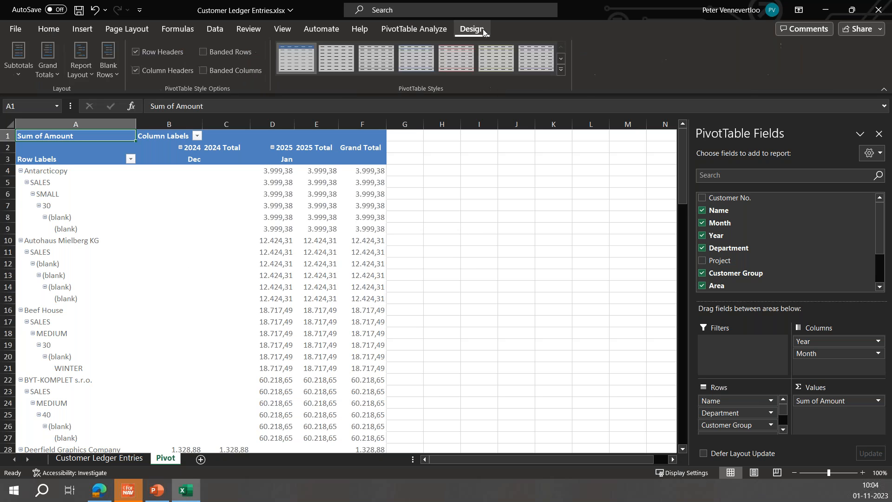
left_click(80, 73)
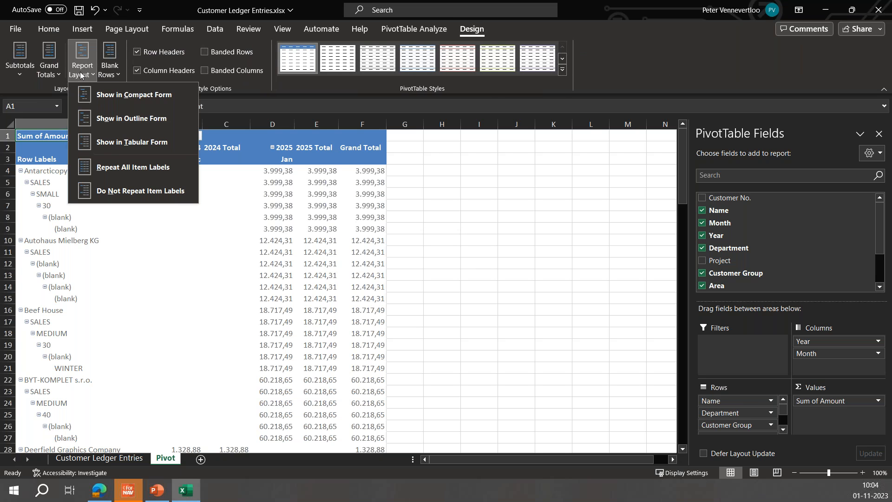
left_click(118, 143)
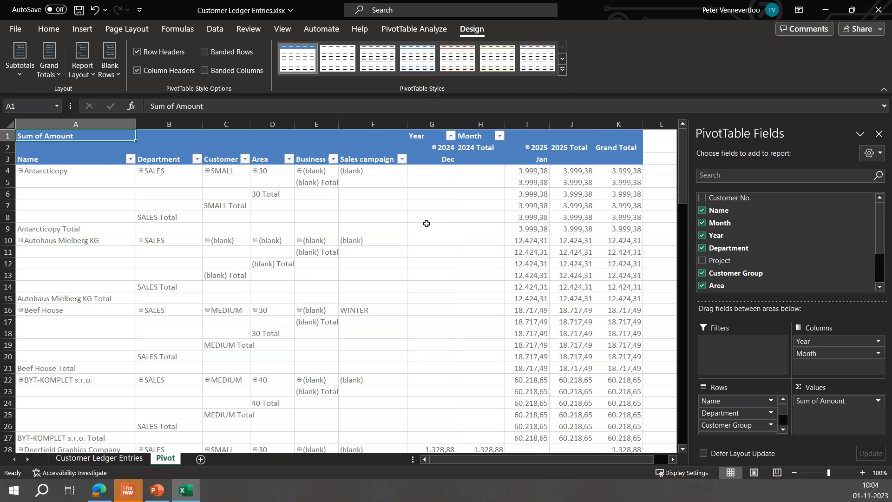
left_click(19, 63)
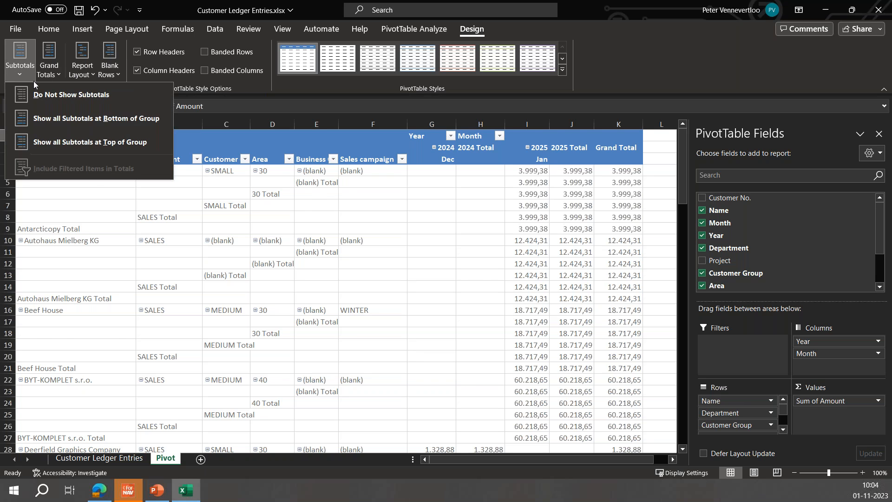
left_click(62, 95)
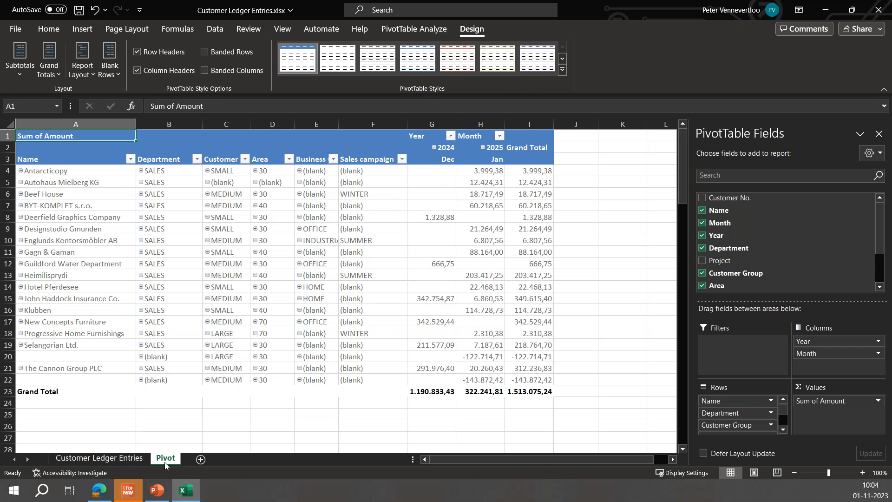
Apply the solid purple Dark style with black header rows to the PivotTable on the Pivot sheet
left_click(103, 459)
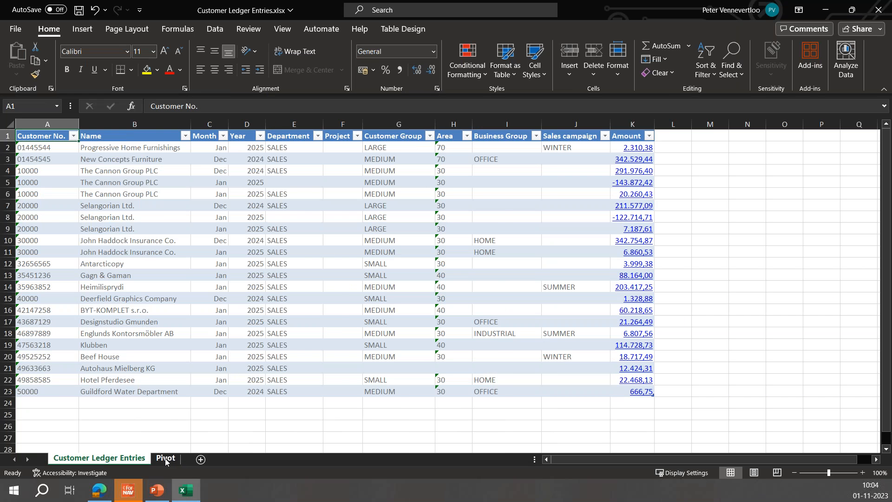
left_click(165, 459)
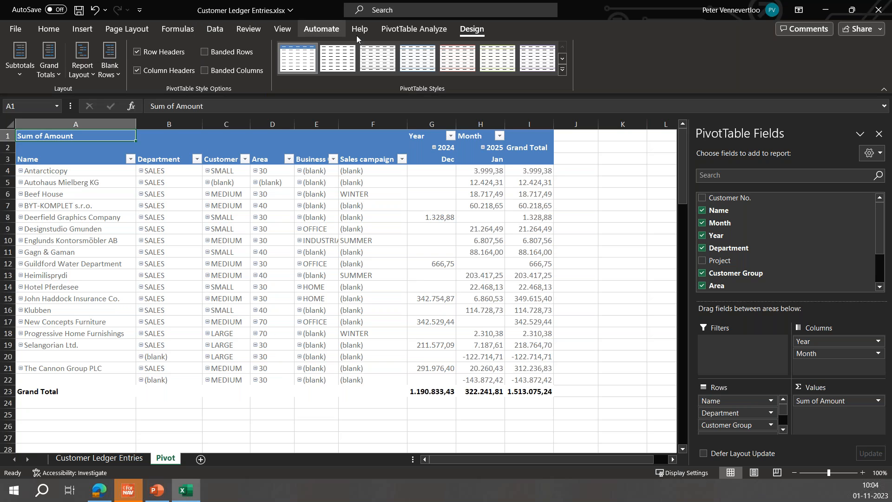
left_click(562, 71)
scroll(522, 348, "down", 3)
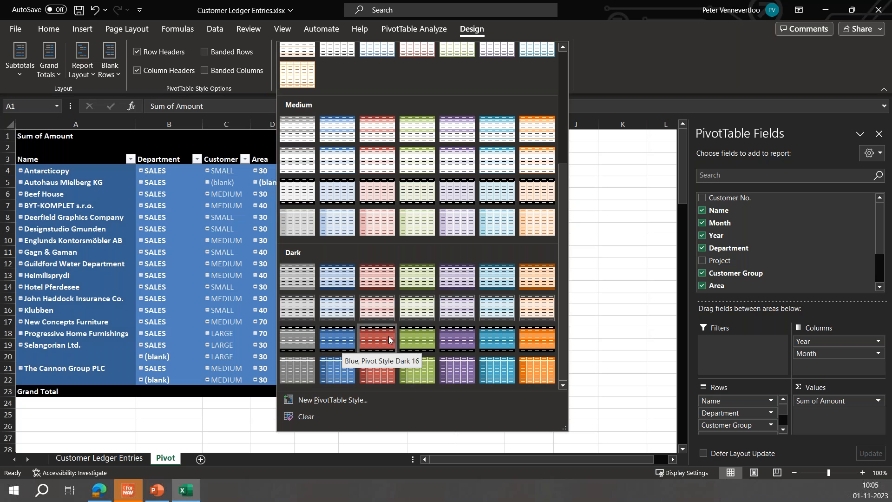
left_click(457, 339)
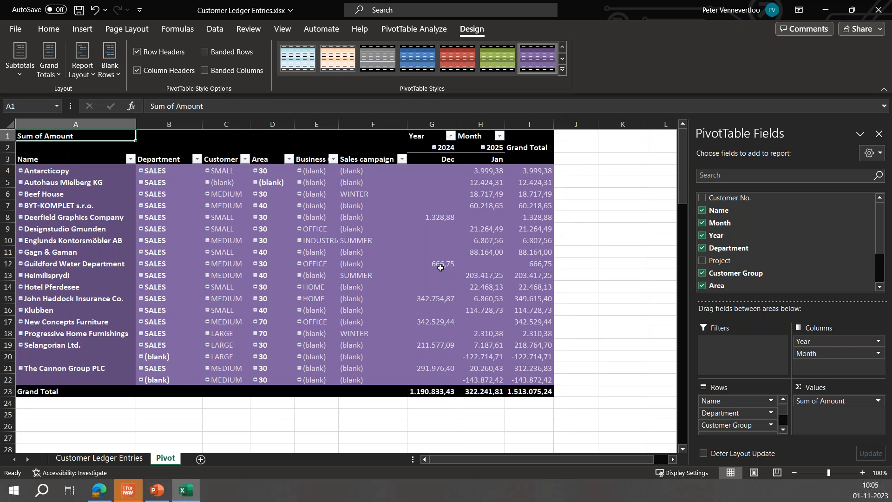
left_click(100, 460)
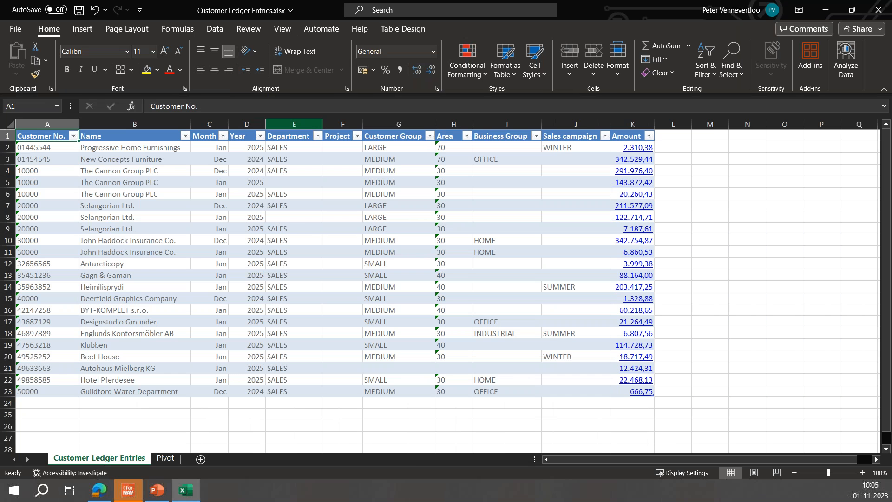
left_click(296, 238)
left_click(400, 28)
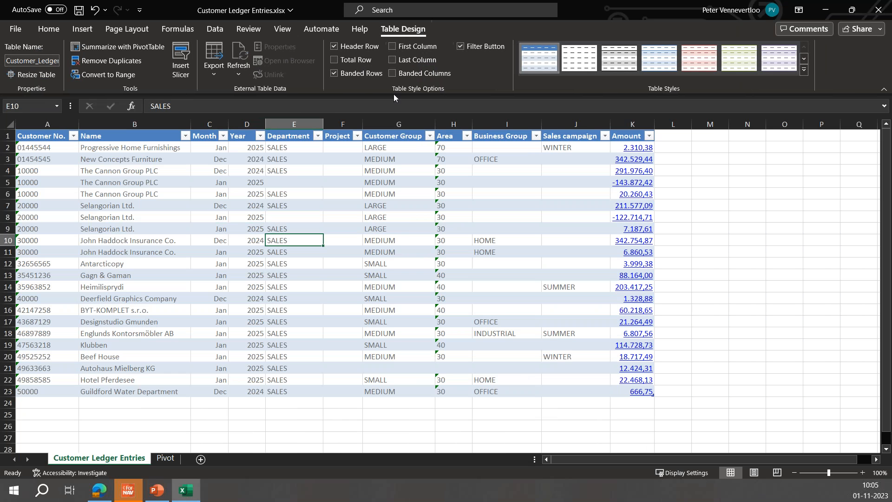
left_click(803, 69)
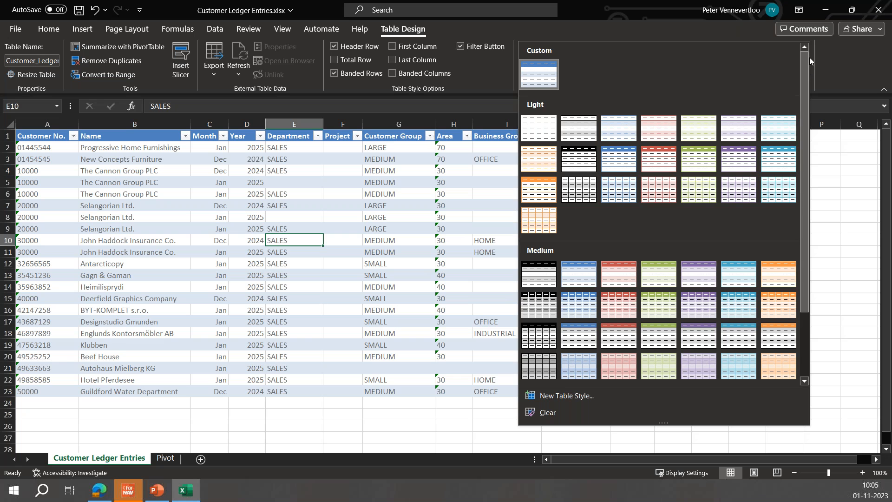
key("Escape")
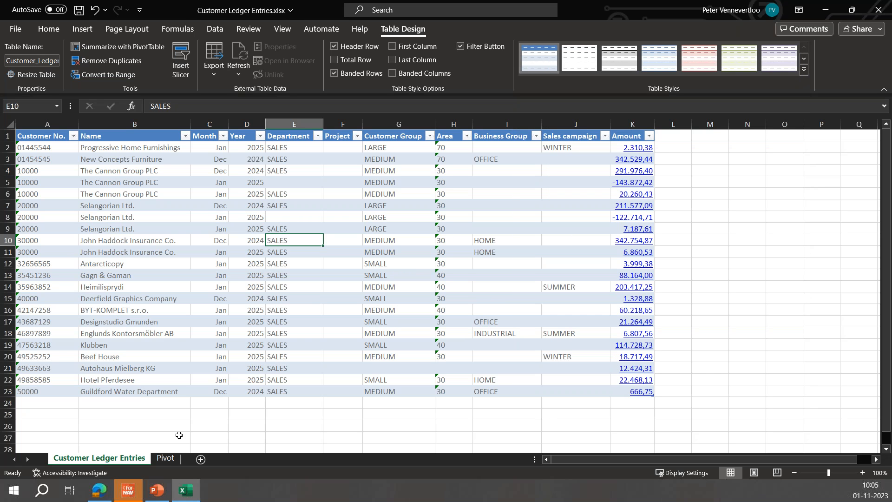
left_click(161, 459)
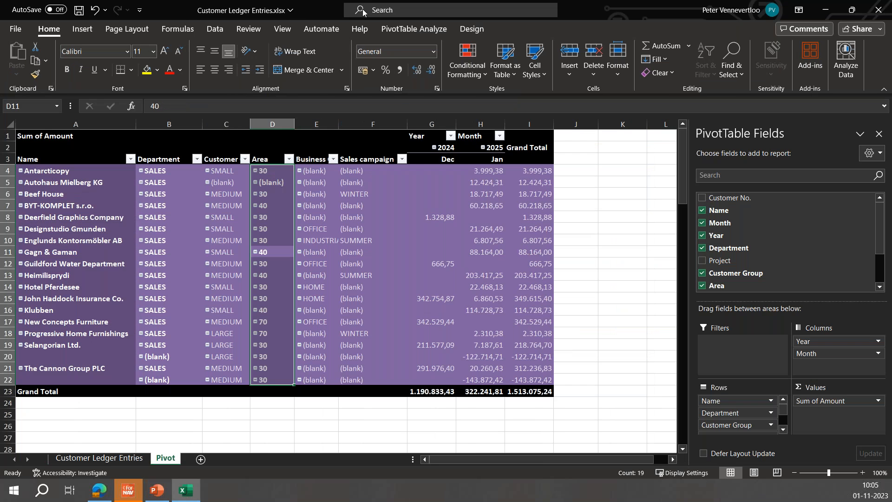
left_click(472, 29)
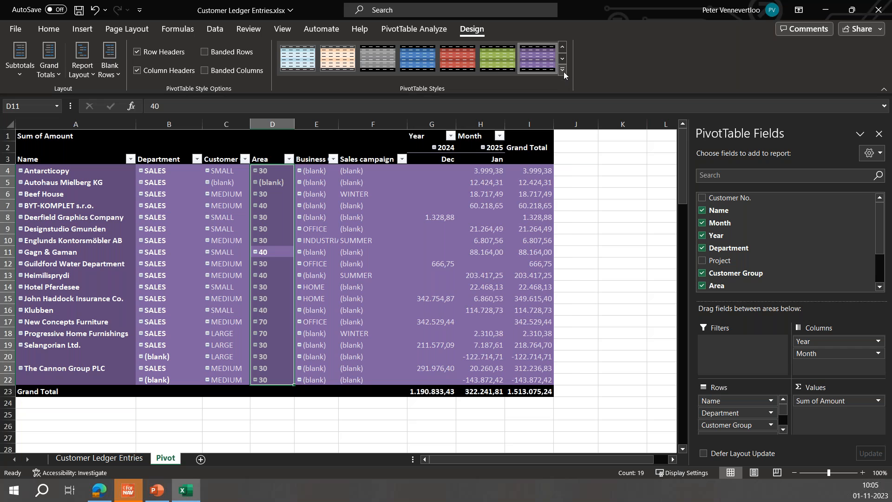
left_click(564, 72)
left_click(672, 77)
Apply the Dark table style with purple header and green banded rows to the Customer Ledger Entries table, and save the workbook
left_click(99, 458)
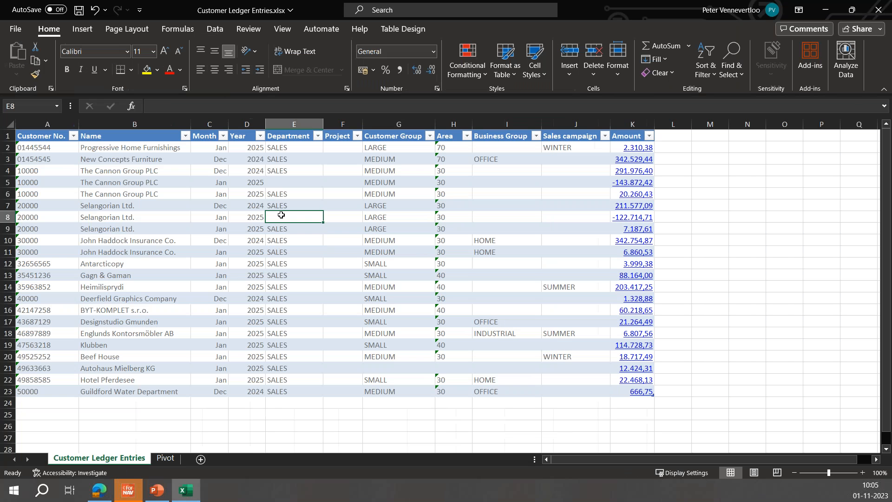
left_click(400, 30)
left_click(806, 72)
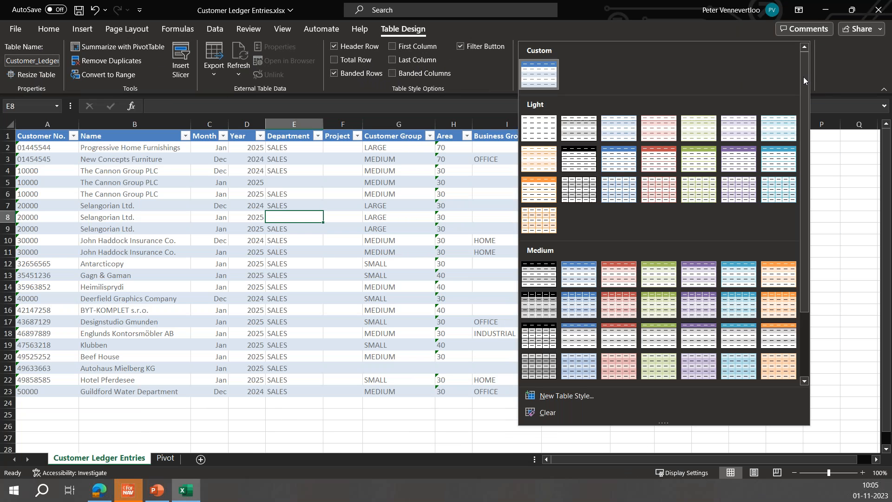
scroll(618, 274, "down", 3)
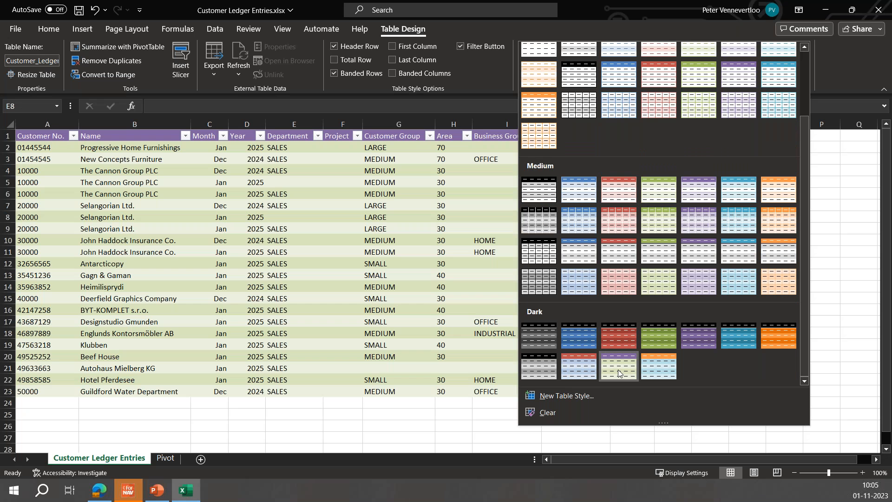
left_click(619, 371)
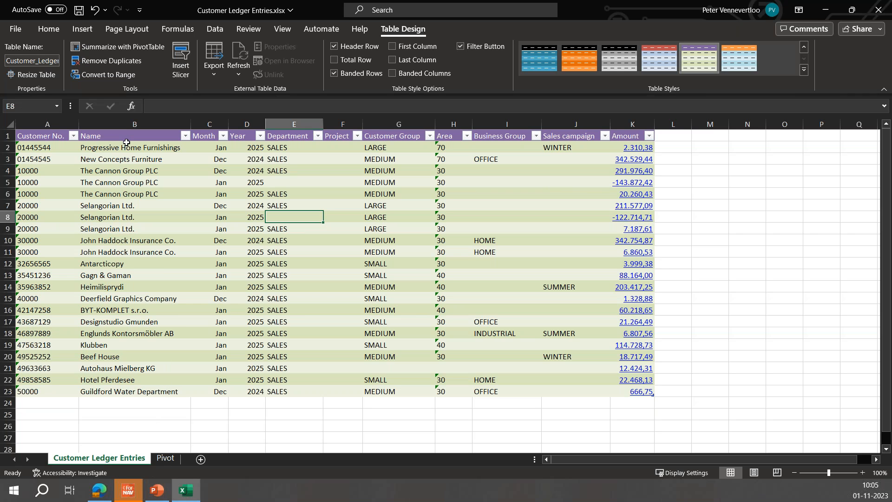
left_click(79, 10)
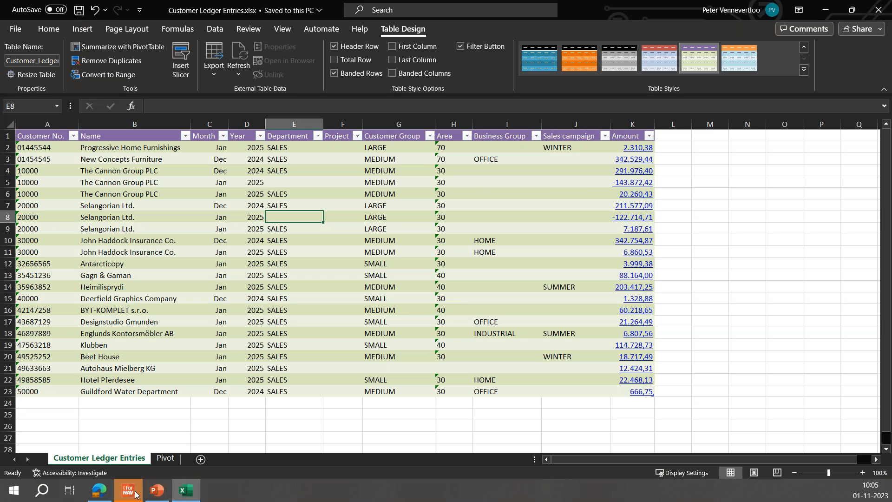
In the ForNAV designer, try to load Customer Ledger Entries.xlsx as the Excel Template of Report 6188497
mouse_move(128, 491)
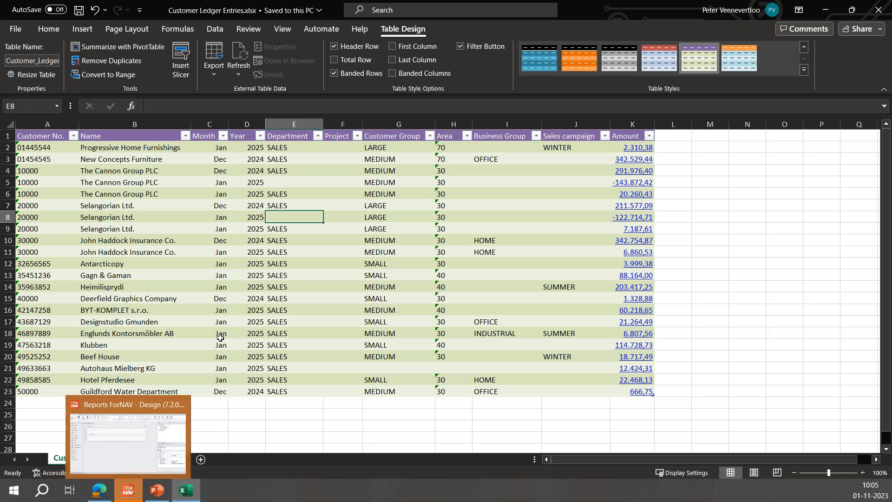
left_click(127, 490)
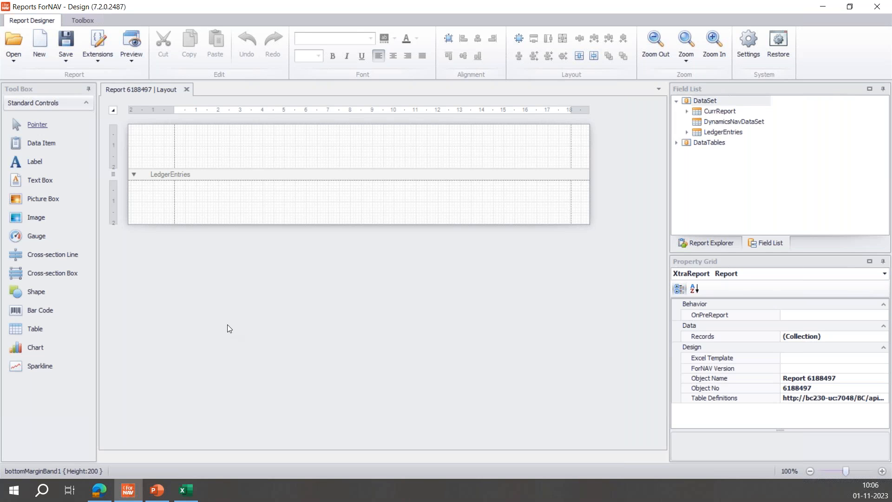
left_click(802, 358)
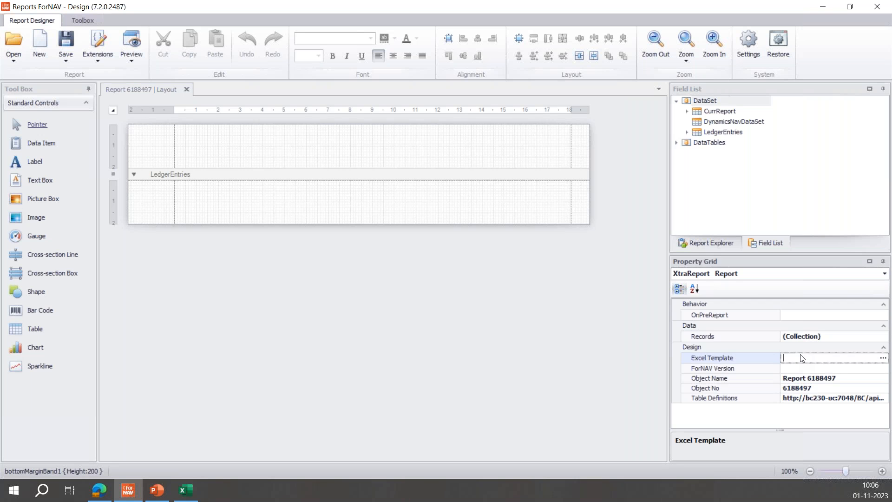
left_click(883, 359)
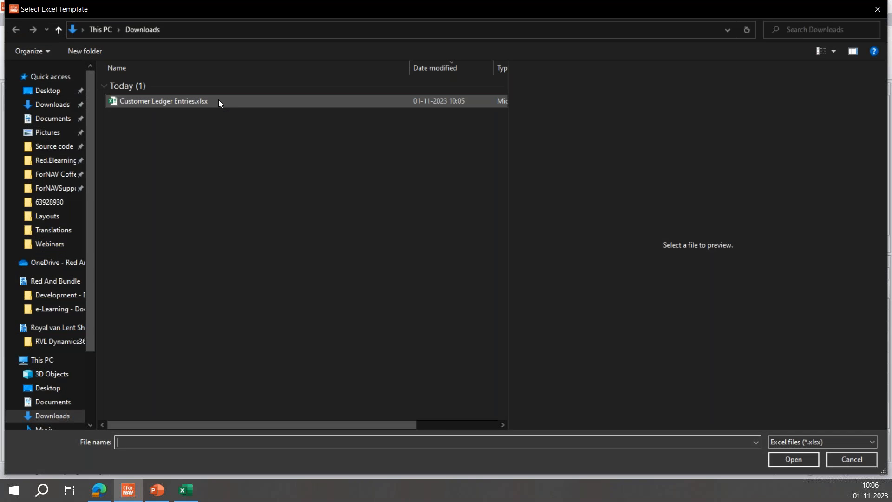
left_click(219, 100)
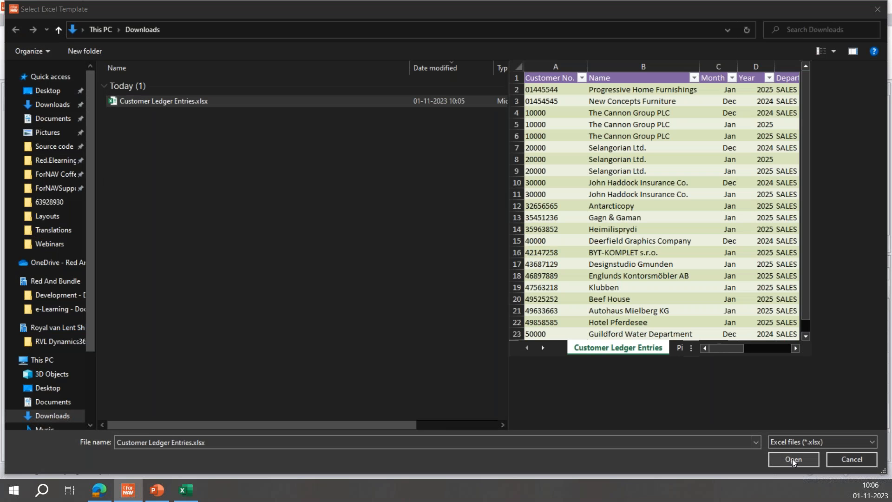
left_click(802, 458)
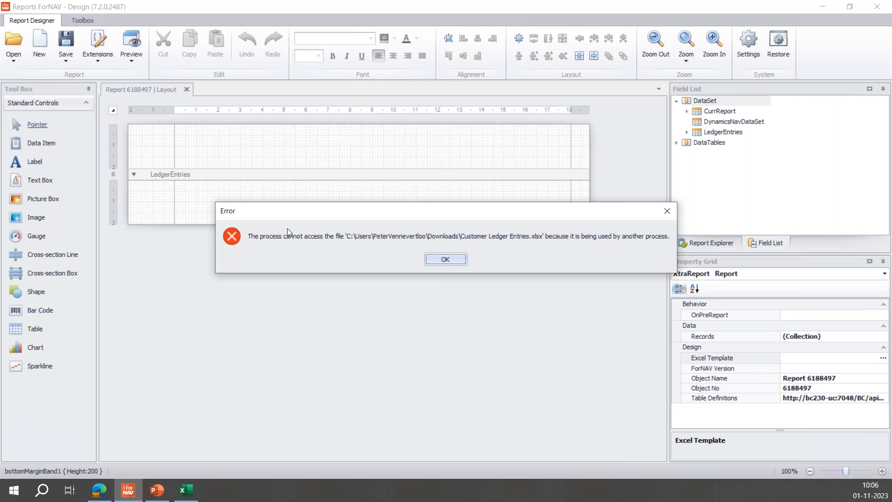
left_click(446, 259)
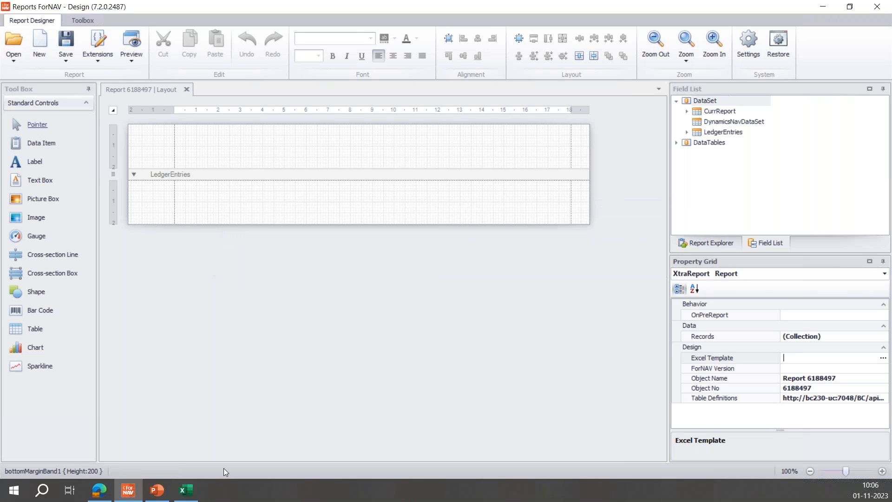
Switch to Excel and close the Customer Ledger Entries workbook
left_click(194, 486)
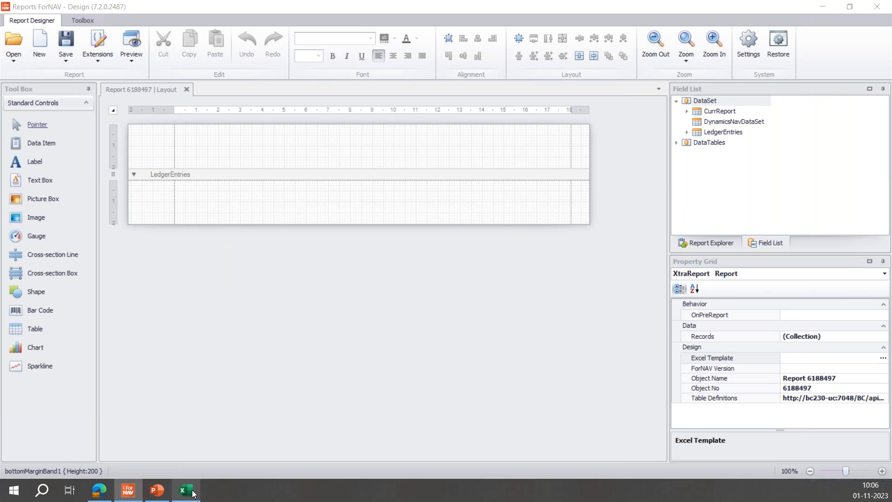
left_click(187, 491)
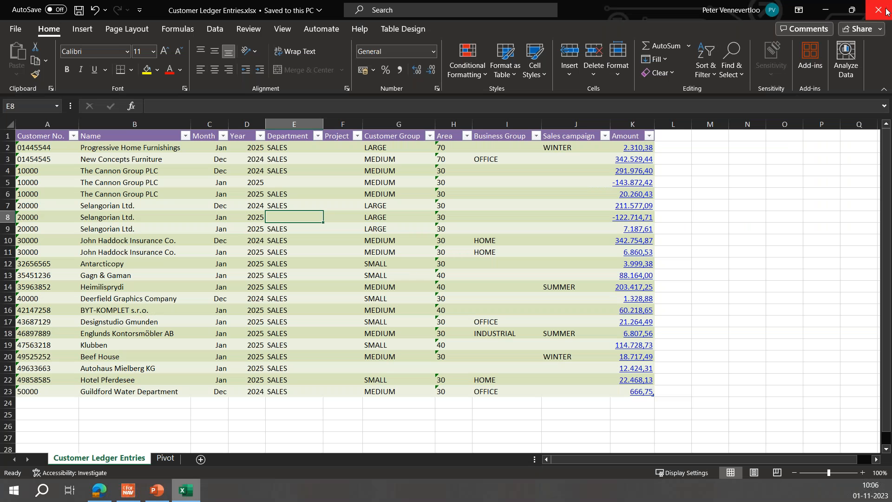
left_click(886, 11)
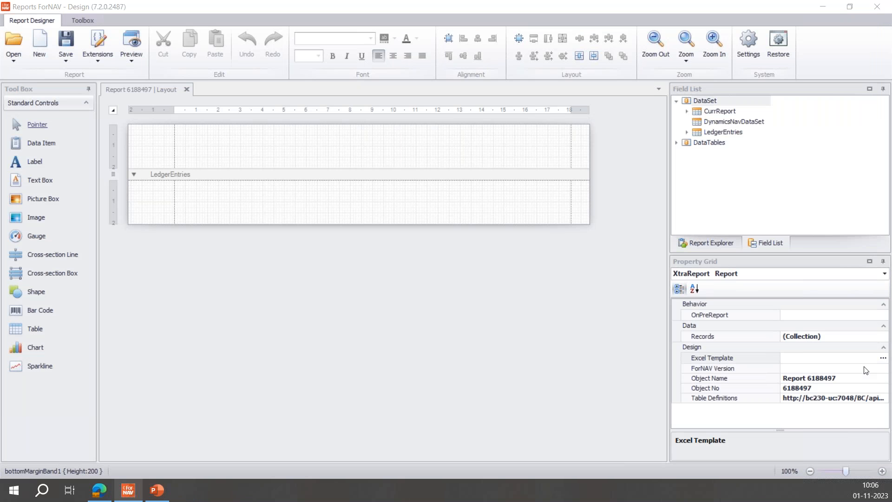
Load Customer Ledger Entries.xlsx as the Excel Template of Report 6188497, and save the report as a custom layout on the server and activate it
left_click(883, 357)
left_click(183, 104)
left_click(809, 464)
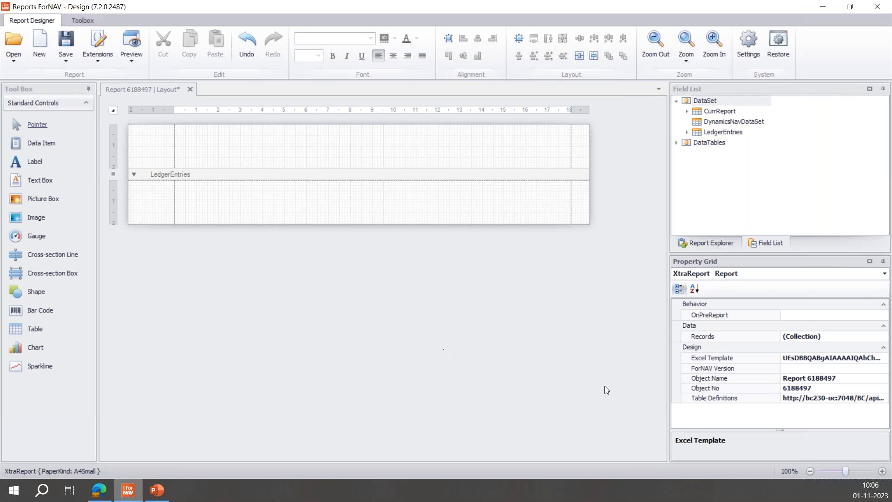
left_click(59, 56)
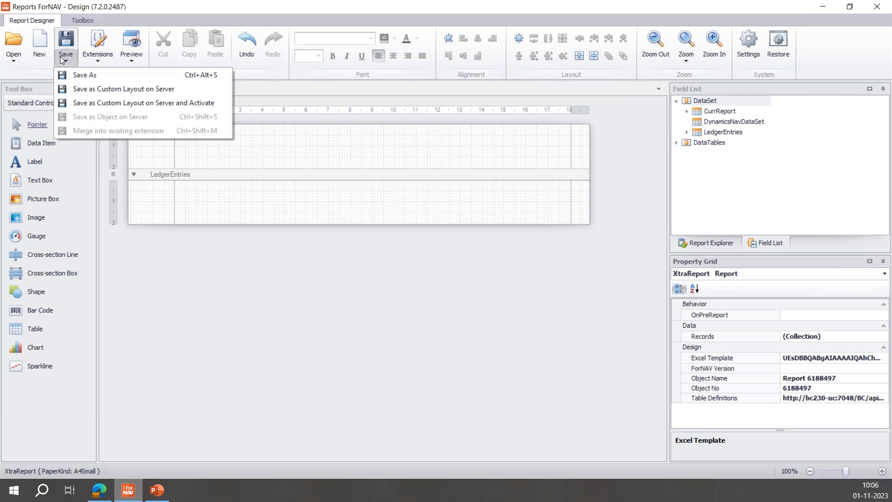
left_click(99, 102)
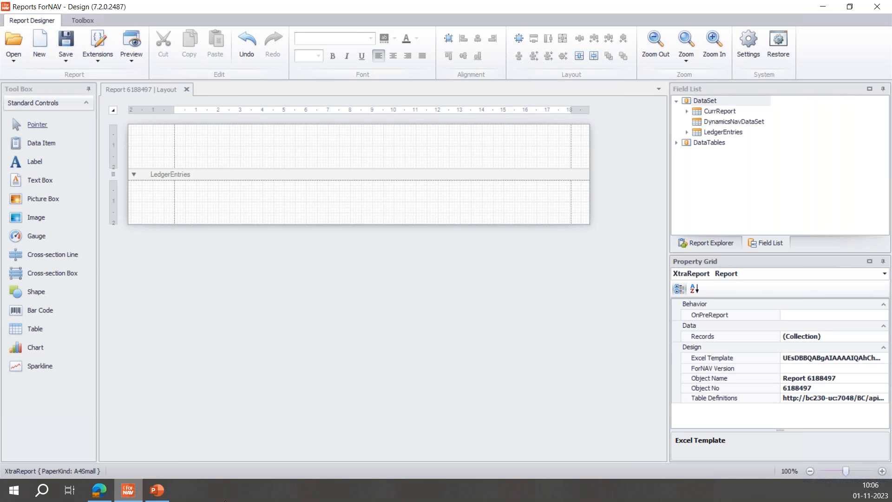
In Business Central, run the Customer Ledger Entries report to Excel from the Customers list and open the downloaded workbook
left_click(106, 490)
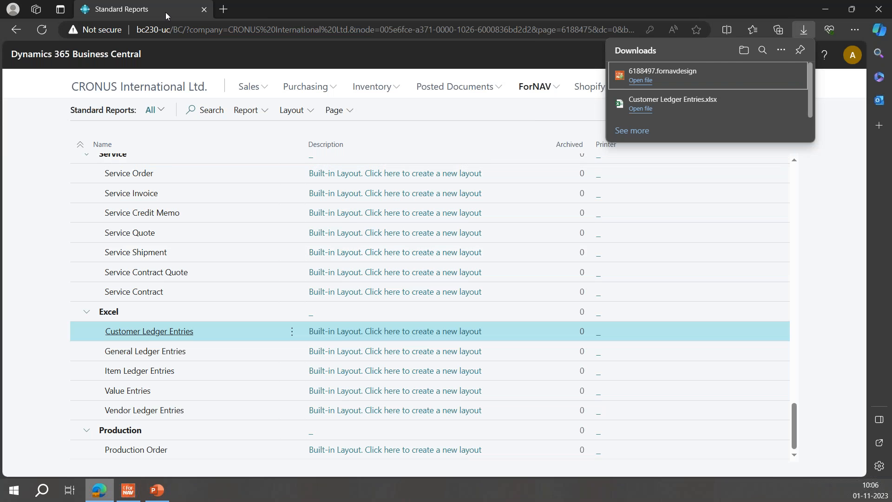
left_click(253, 88)
left_click(68, 109)
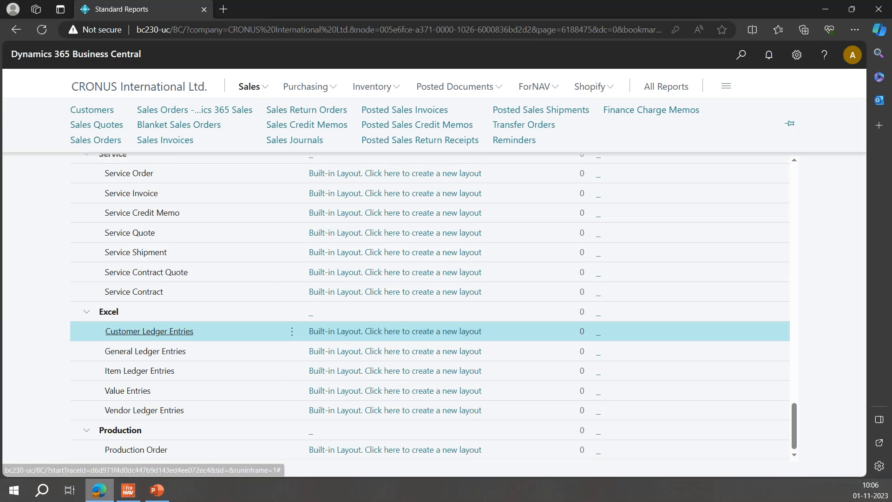
left_click(675, 110)
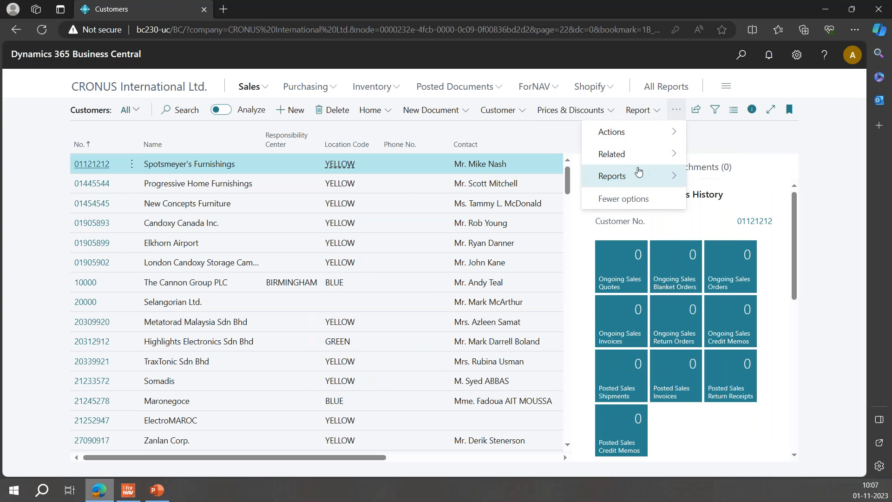
left_click(641, 175)
left_click(732, 235)
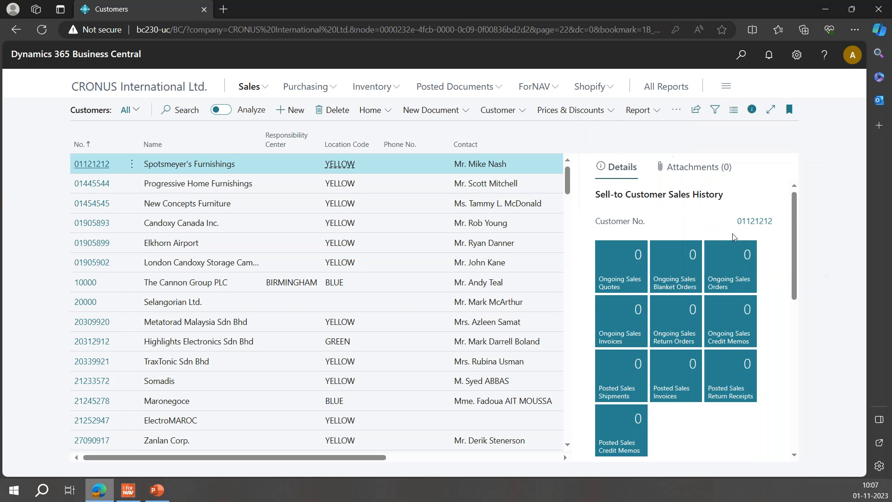
left_click(517, 408)
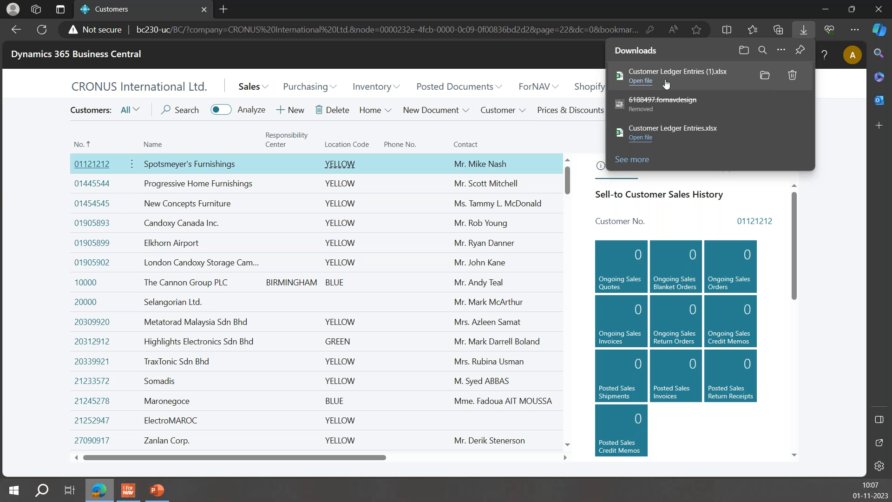
left_click(701, 86)
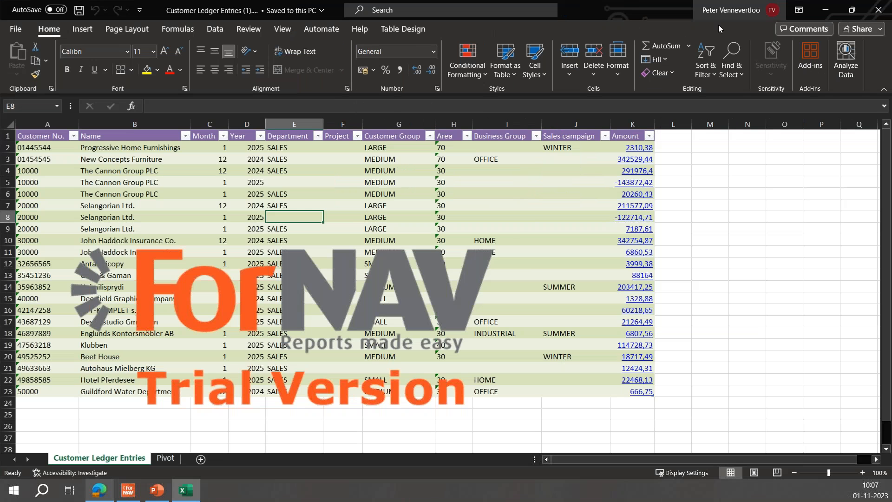
Delete the ForNAV Trial Version watermark picture from the Pivot sheet
left_click(166, 459)
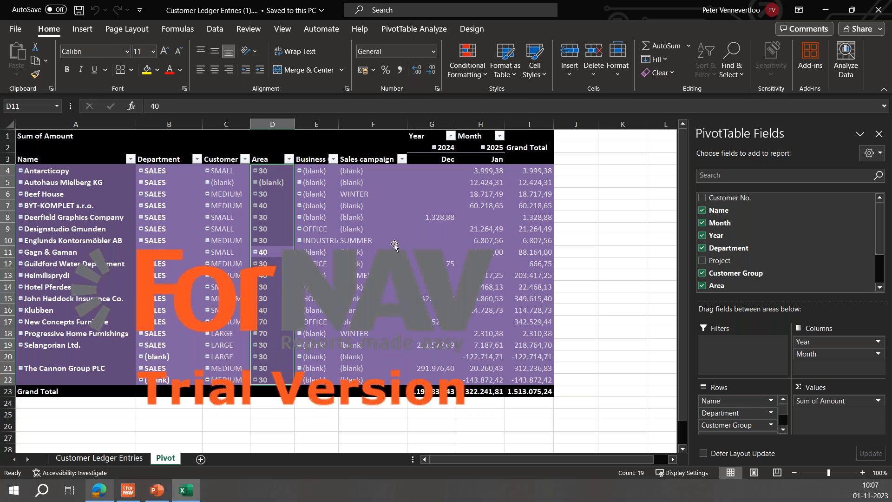
left_click(384, 227)
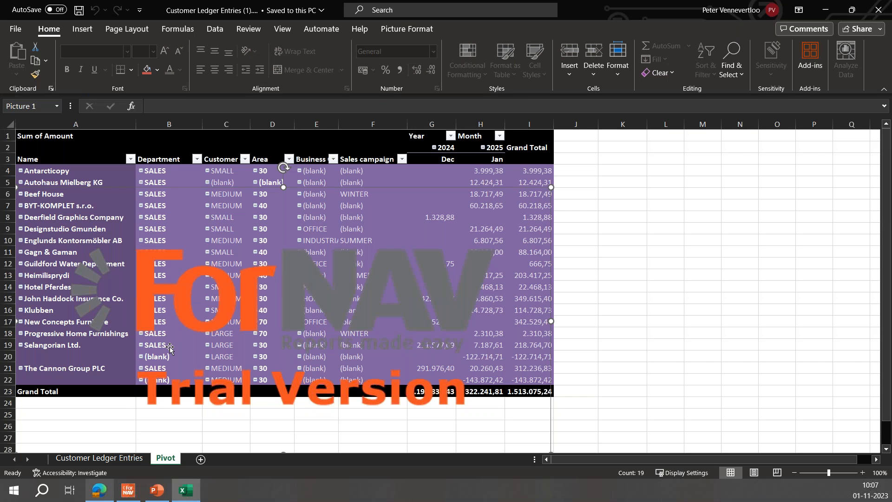
key("alt+Tab")
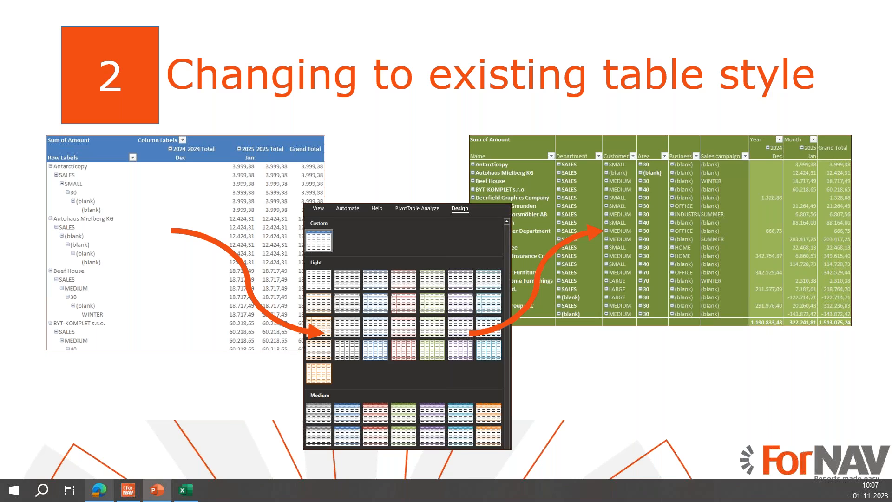
key("Right")
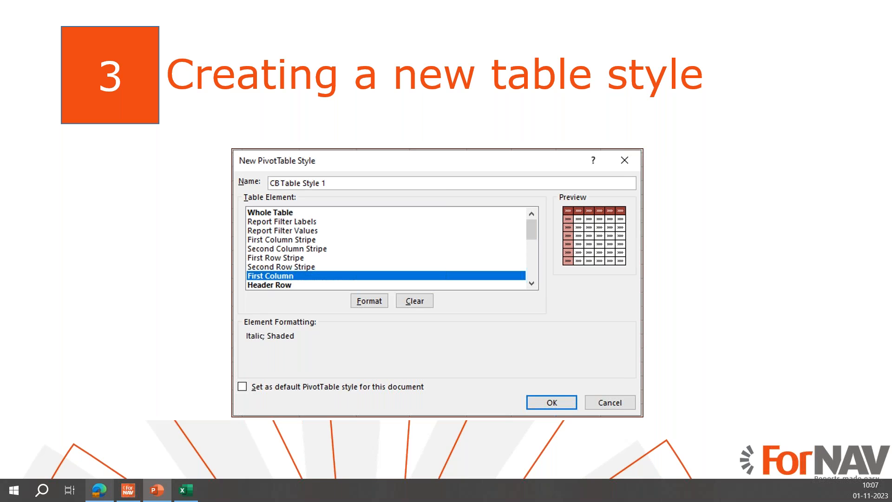
key("alt+Tab")
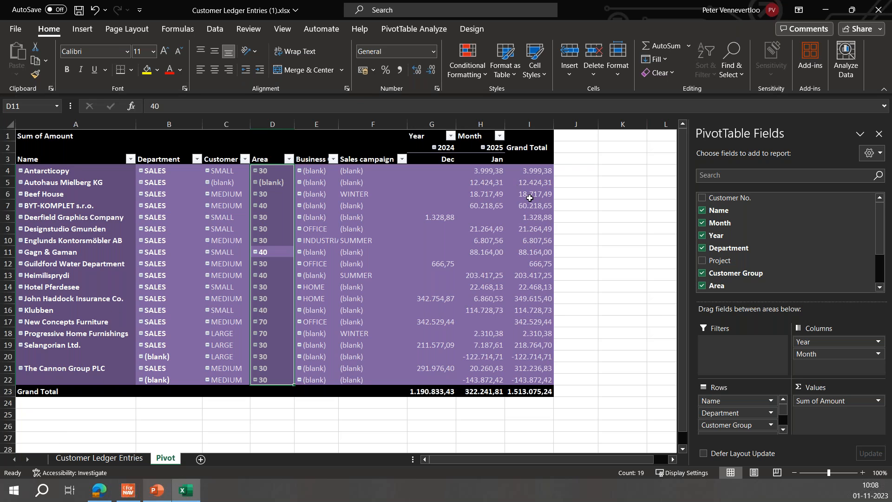
Start a new PivotTable style named CB Table Style 1 for the PivotTable on the Pivot sheet
mouse_move(528, 200)
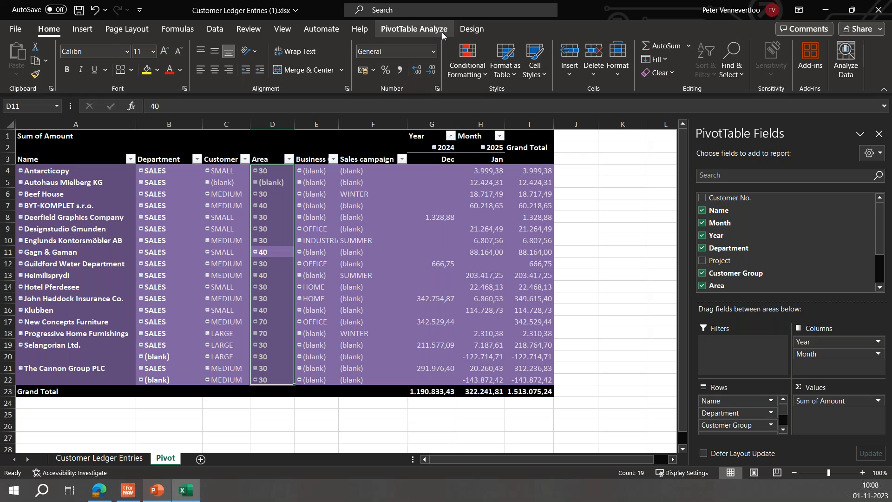
left_click(409, 284)
left_click(473, 29)
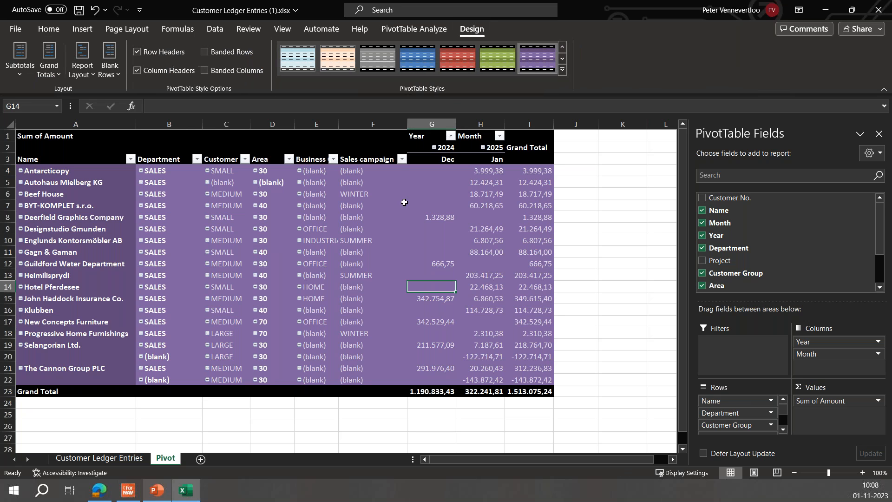
left_click(562, 70)
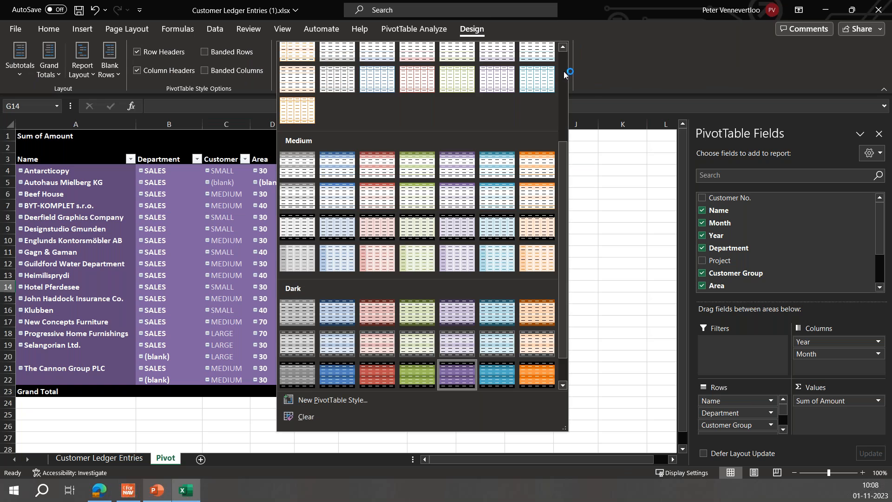
scroll(504, 141, "down", 5)
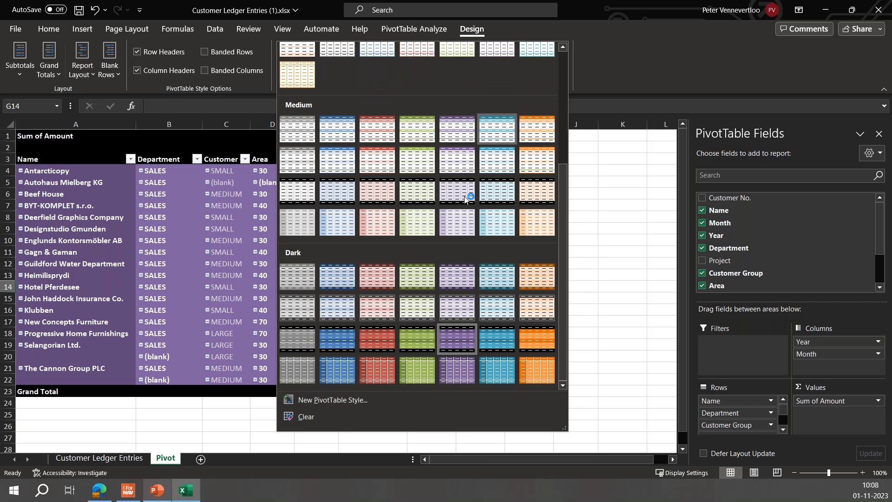
left_click(326, 400)
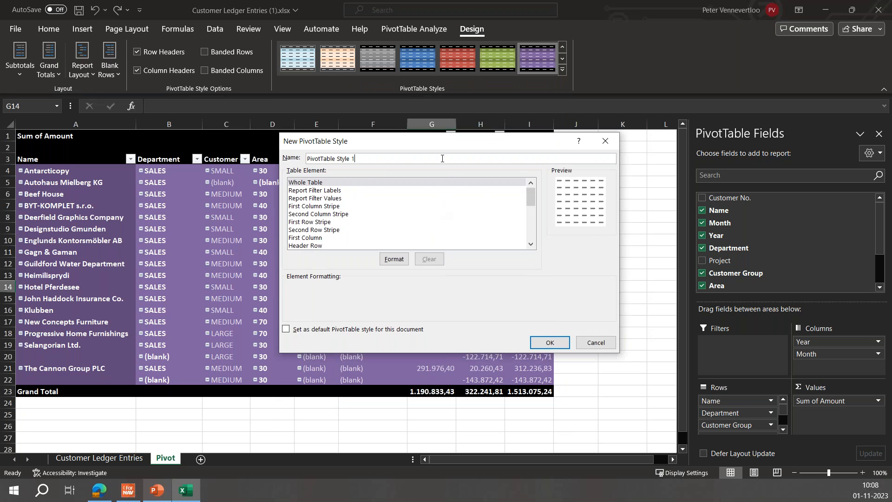
type("CB")
Give the Whole Table element of CB Table Style 1 outline and inside borders
scroll(345, 195, "down", 5)
scroll(338, 220, "up", 5)
left_click(315, 183)
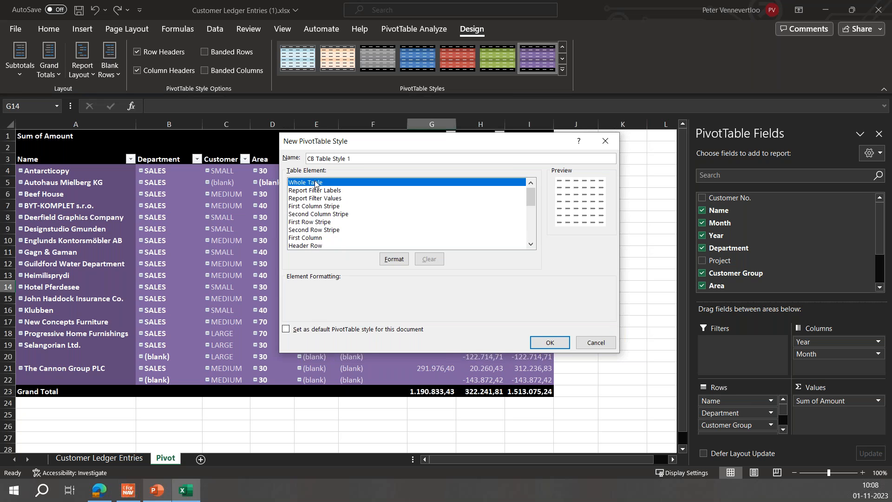
left_click(318, 238)
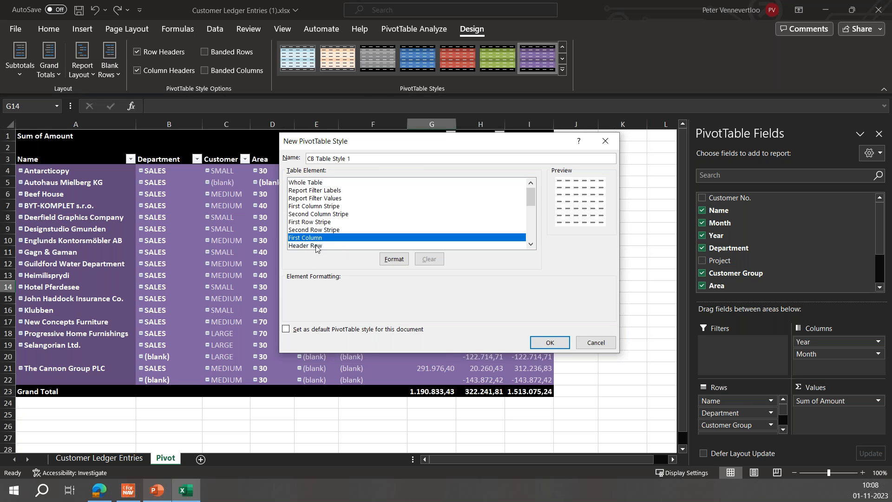
left_click(316, 246)
left_click(315, 182)
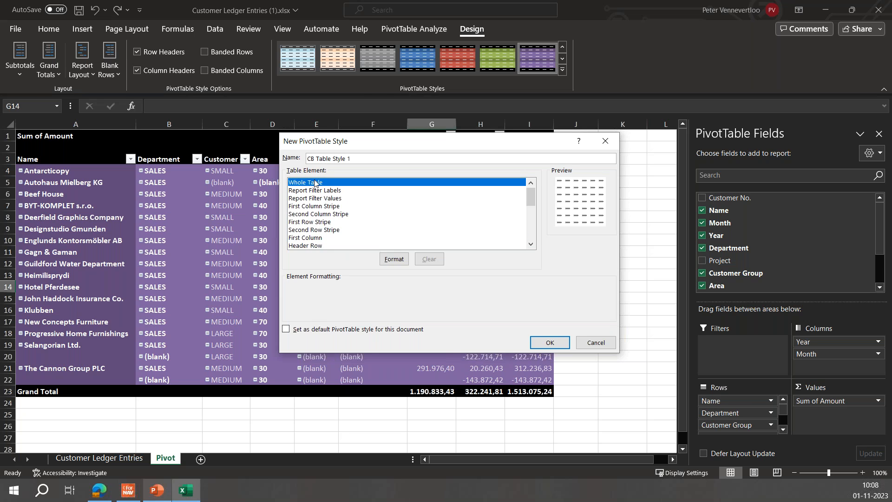
left_click(393, 259)
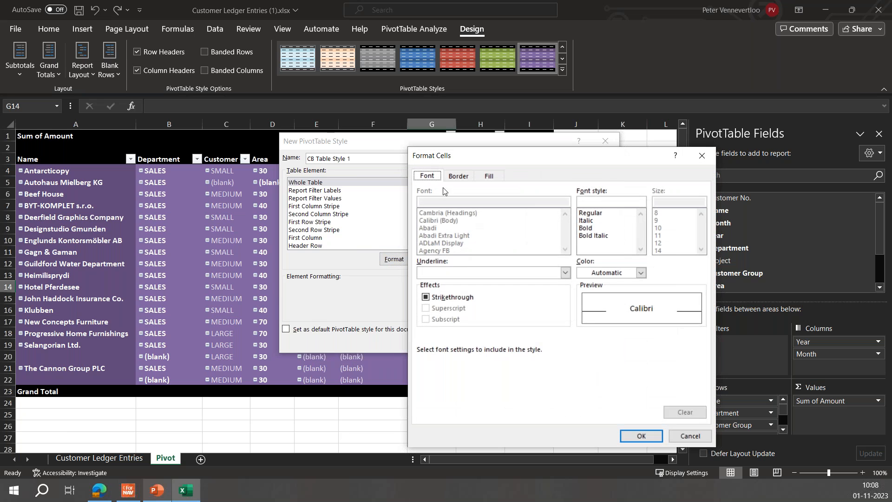
left_click(458, 177)
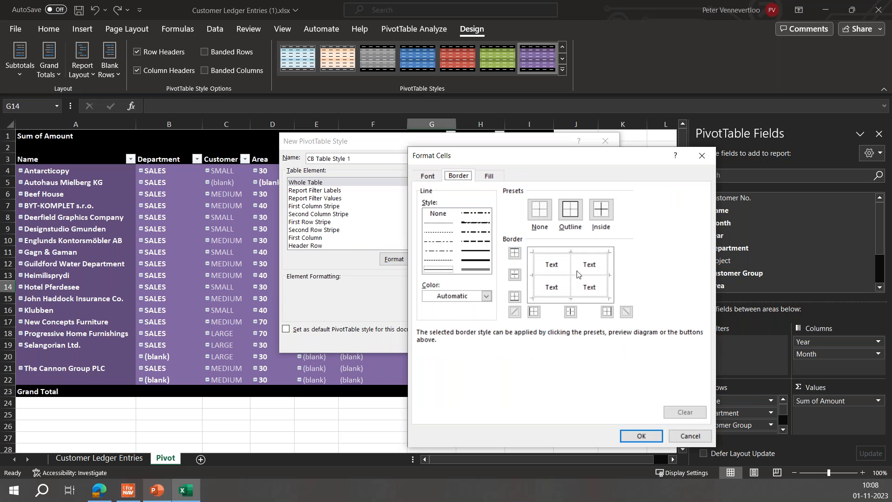
left_click(570, 210)
left_click(600, 218)
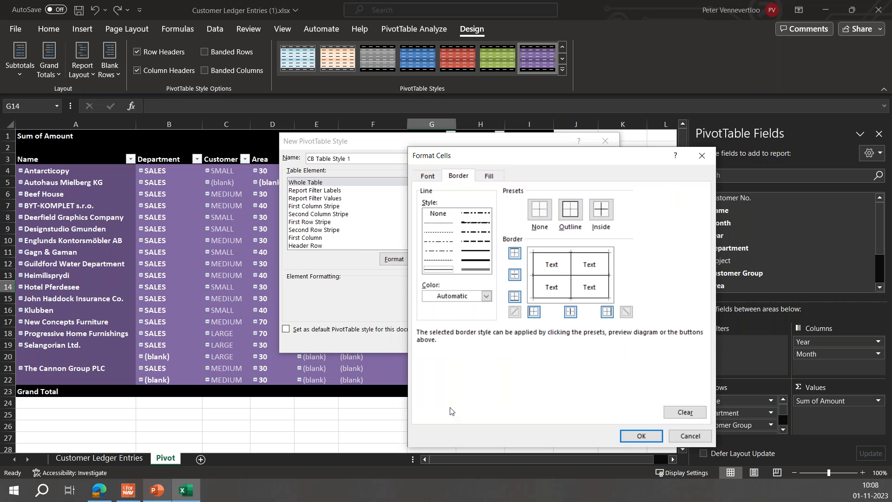
left_click(640, 435)
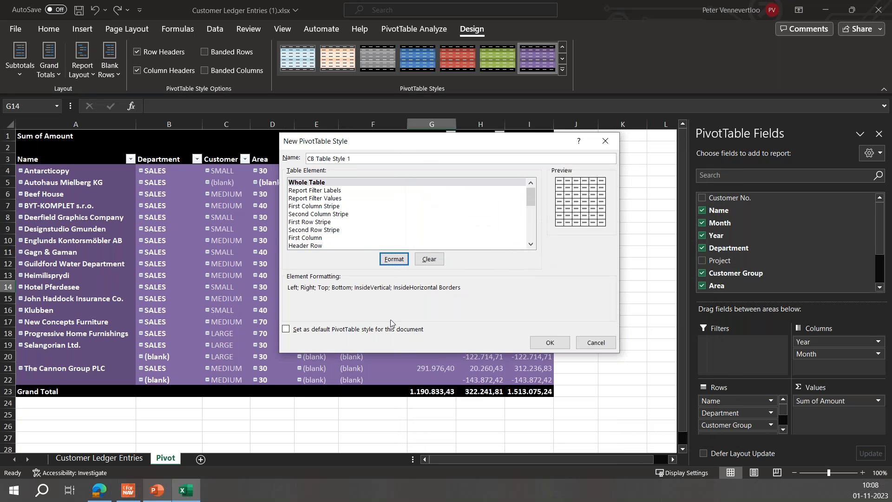
Format the First Column element with an italic font and a light red background fill
left_click(367, 237)
left_click(394, 259)
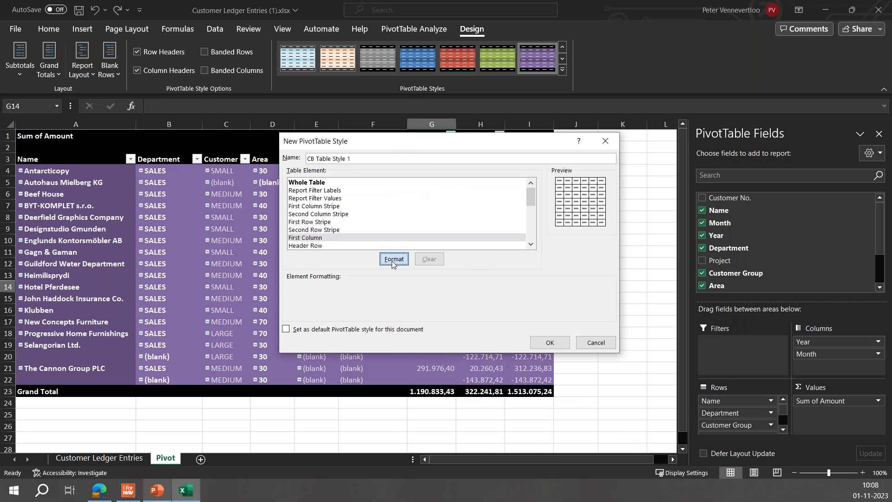
left_click(438, 175)
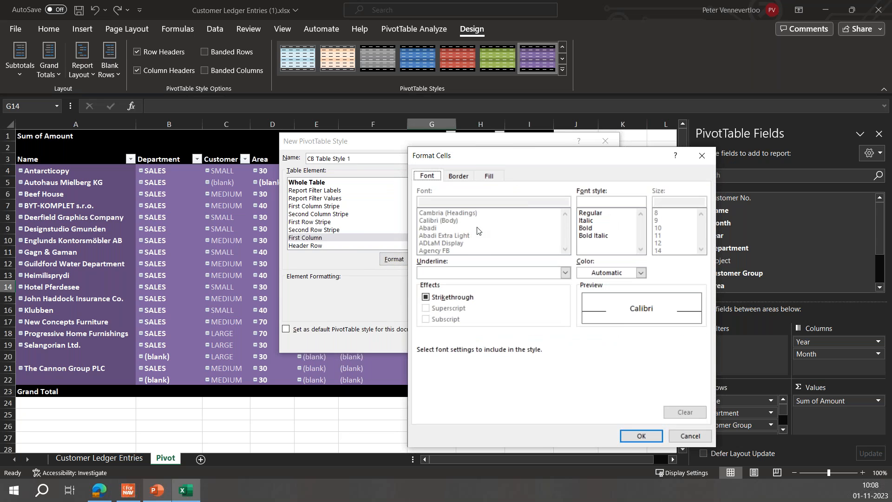
left_click(603, 221)
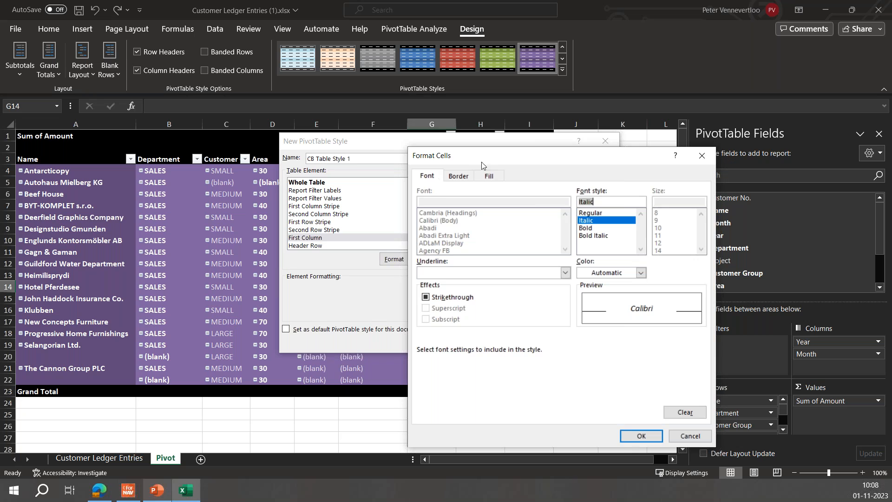
left_click(489, 176)
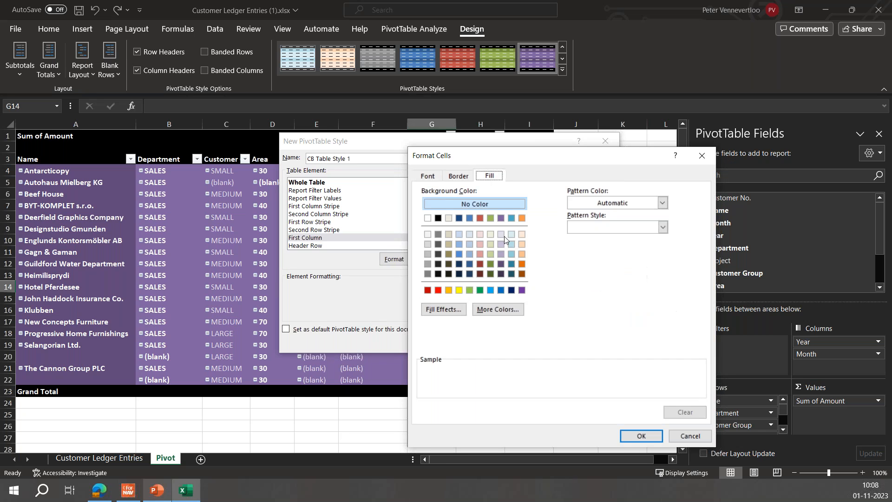
left_click(479, 244)
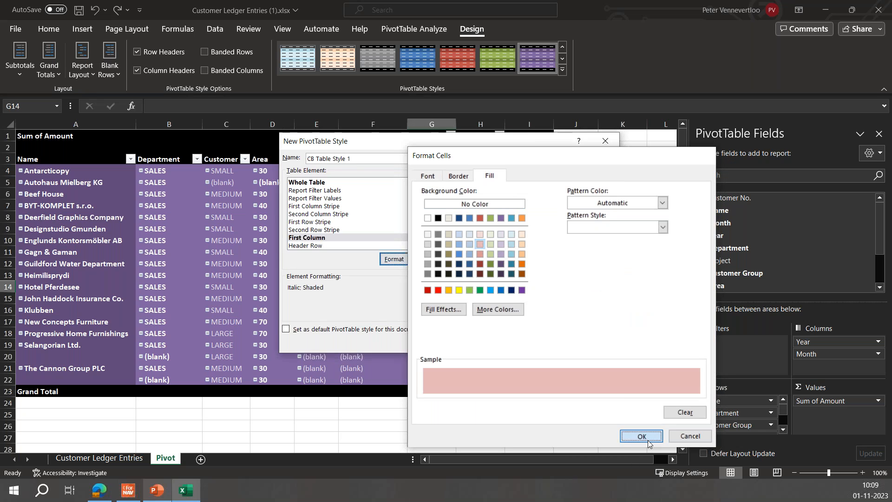
left_click(641, 436)
Format the Header Row element with a bold white font and dark red fill, and finish creating the style
left_click(395, 245)
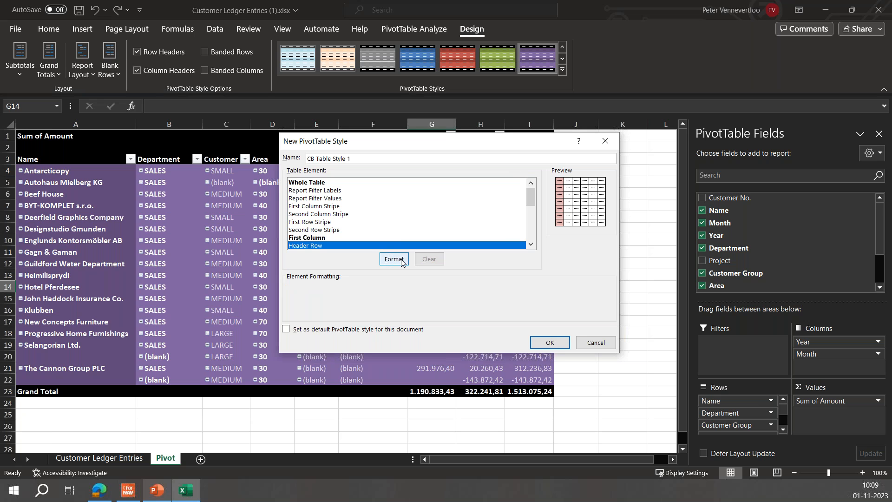
left_click(401, 261)
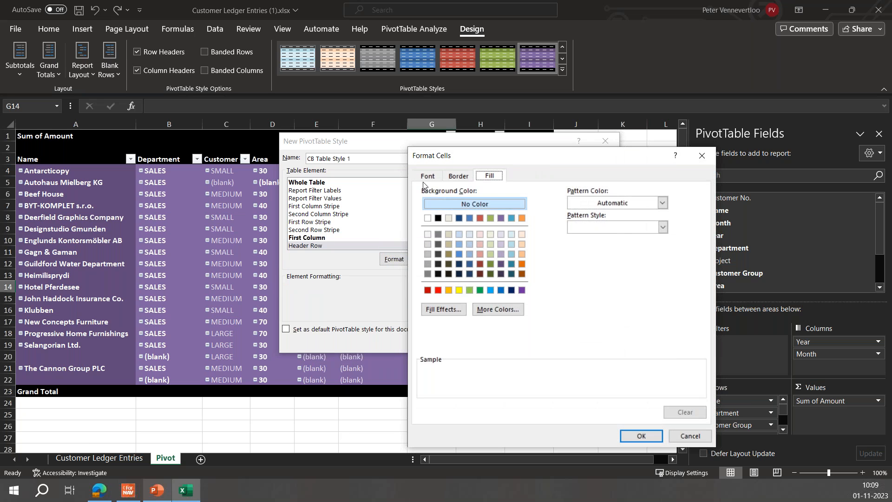
left_click(420, 176)
left_click(597, 227)
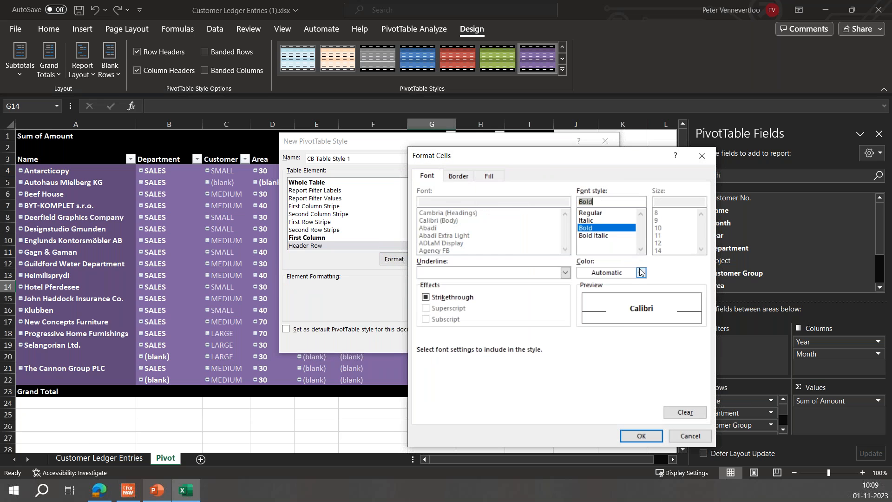
left_click(639, 273)
left_click(582, 319)
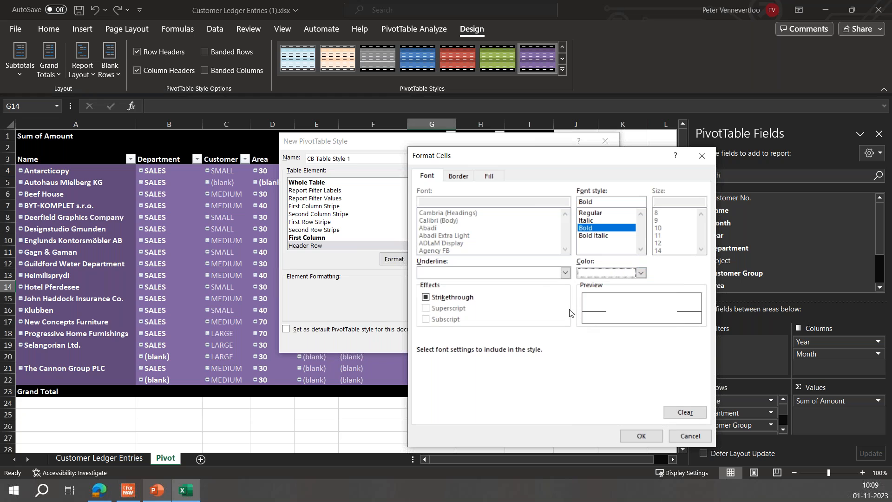
left_click(483, 181)
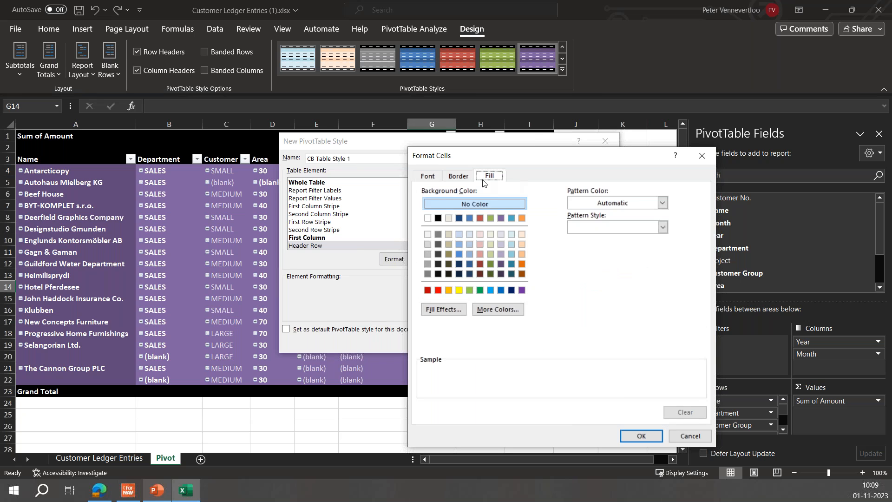
left_click(479, 263)
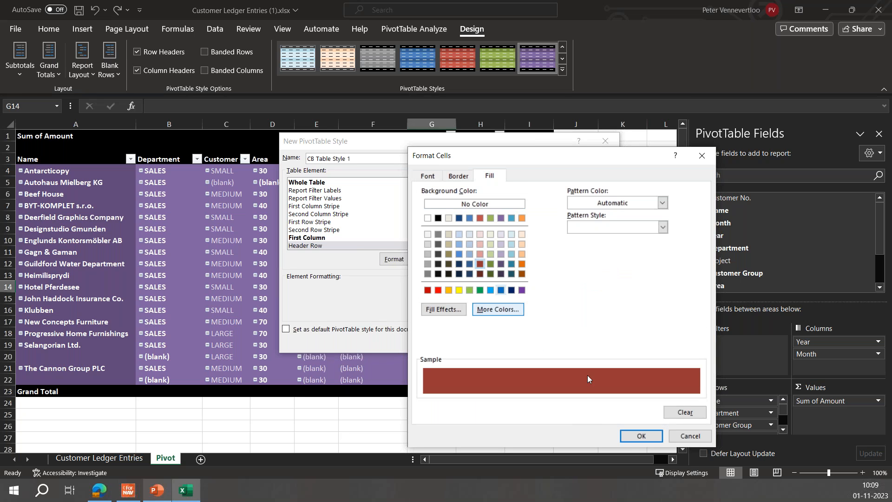
left_click(642, 435)
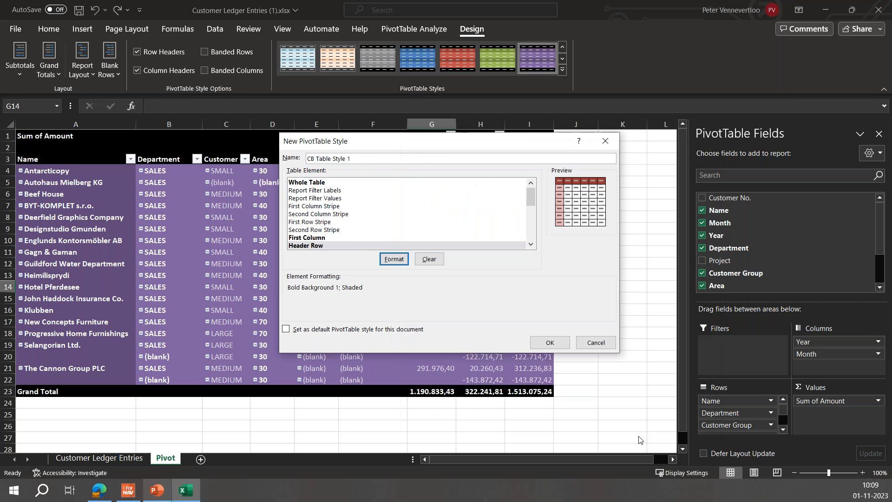
left_click(545, 343)
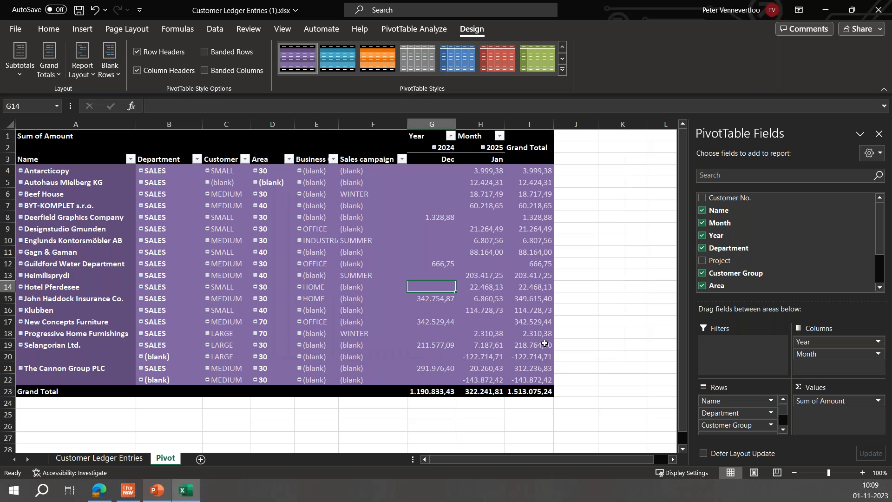
Apply the custom CB Table Style 1 to the PivotTable and save the workbook
left_click(562, 70)
scroll(406, 142, "up", 3)
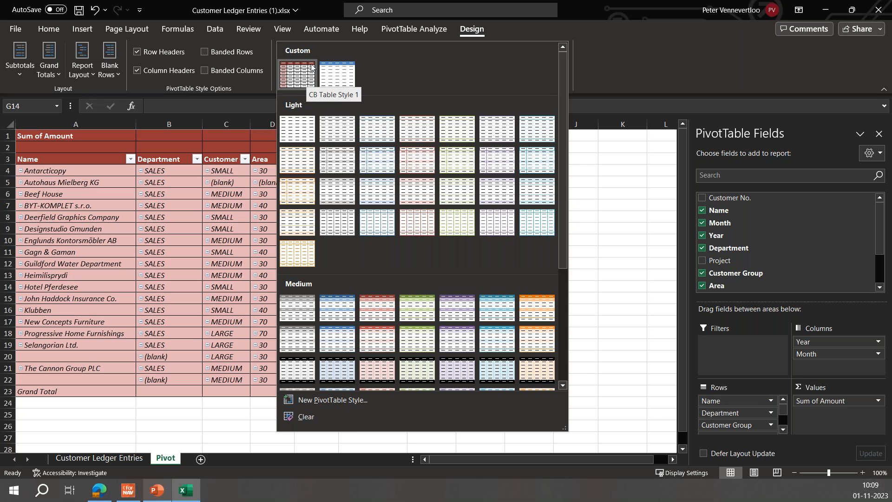
left_click(311, 67)
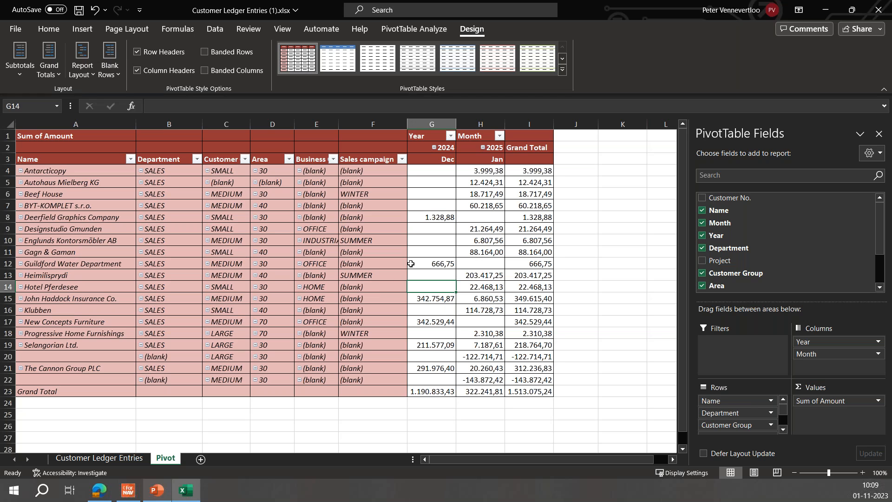
left_click(79, 10)
In the ForNAV designer, clear the Excel Template property of Report 6188497, and close the Customer Ledger Entries (1) workbook in Excel
left_click(127, 490)
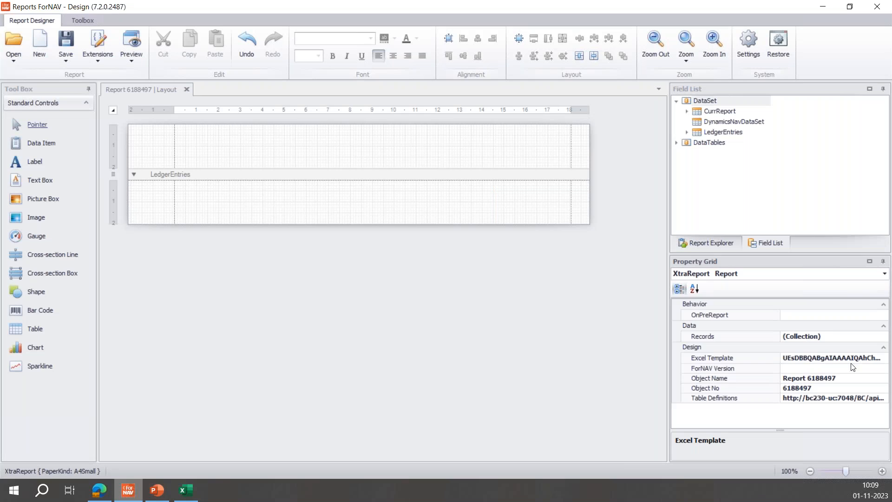
right_click(723, 360)
left_click(746, 363)
left_click(848, 368)
left_click(850, 359)
left_click(186, 493)
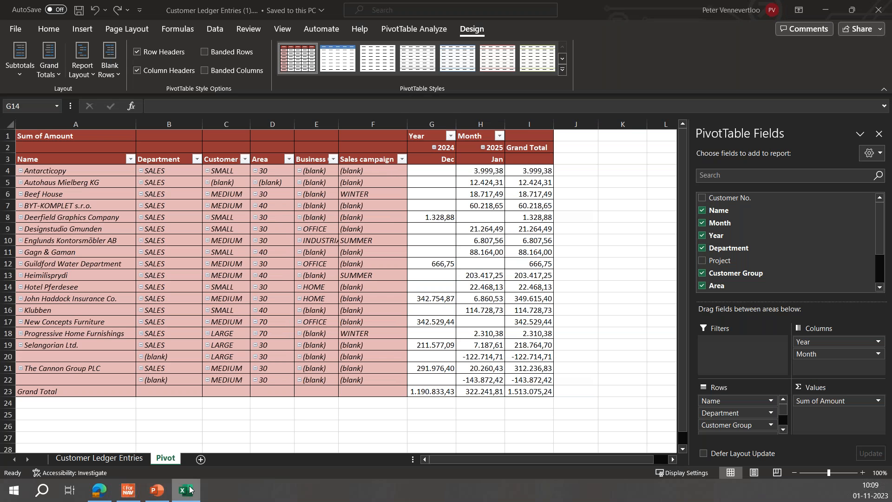
right_click(189, 489)
left_click(188, 474)
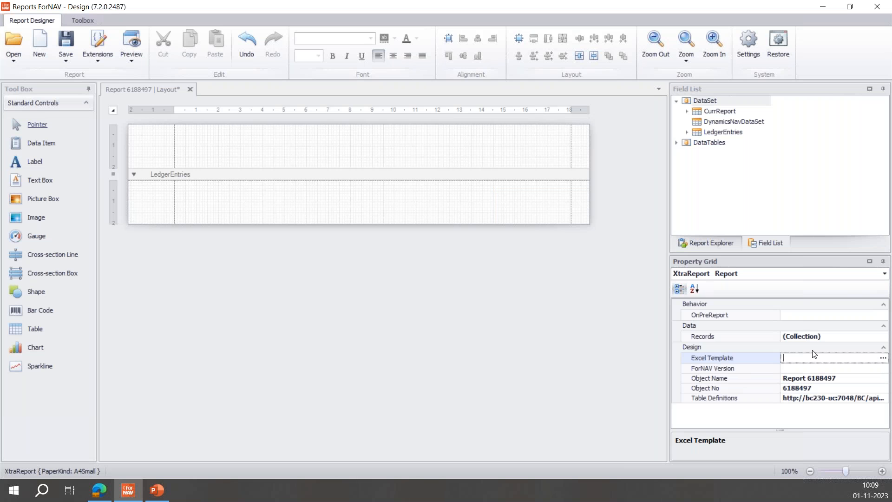
Load Customer Ledger Entries (1).xlsx as the report's Excel Template and save the report layout
left_click(885, 359)
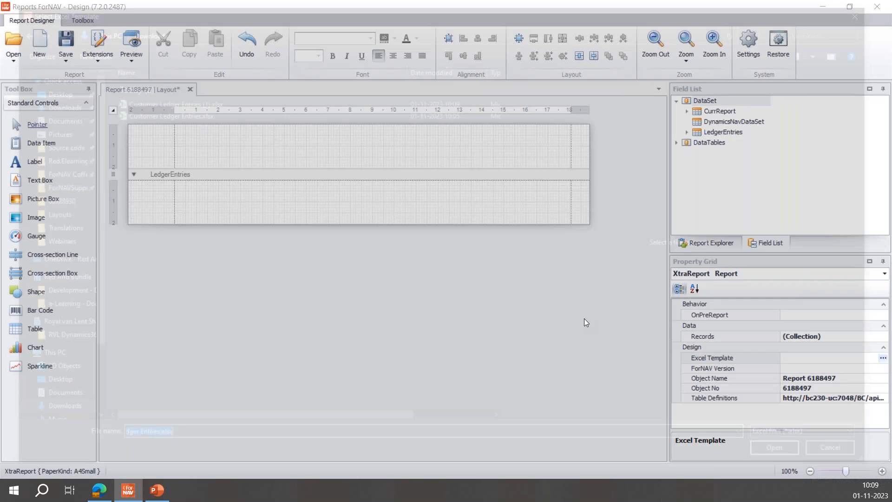
left_click(280, 101)
double_click(280, 102)
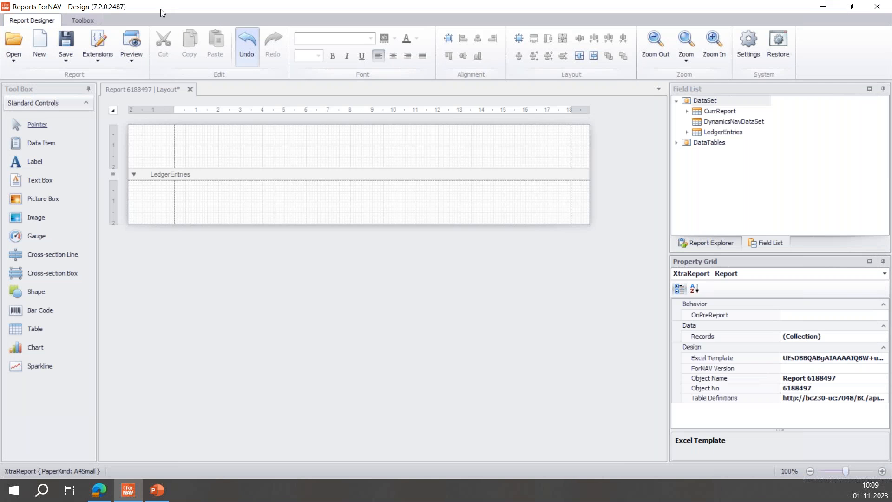
left_click(65, 57)
left_click(103, 102)
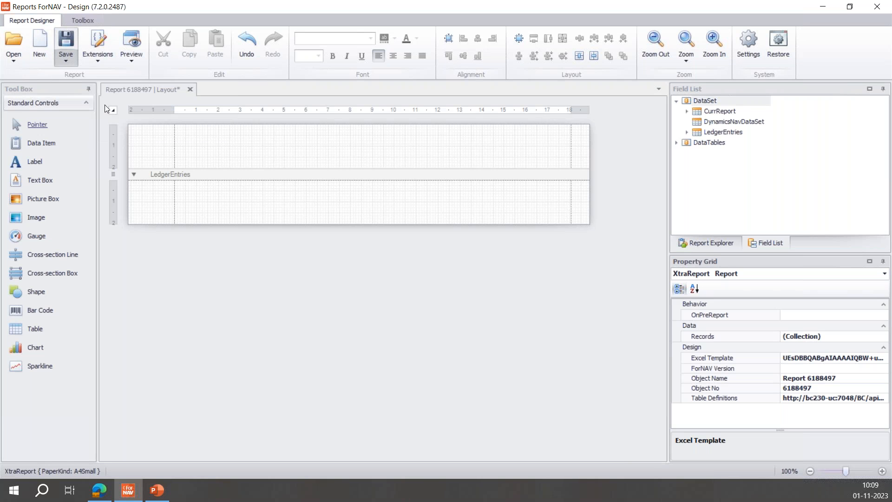
In Business Central, run the Customer Ledger Entries report from the Customers list, open the downloaded workbook and show its Pivot sheet
left_click(99, 491)
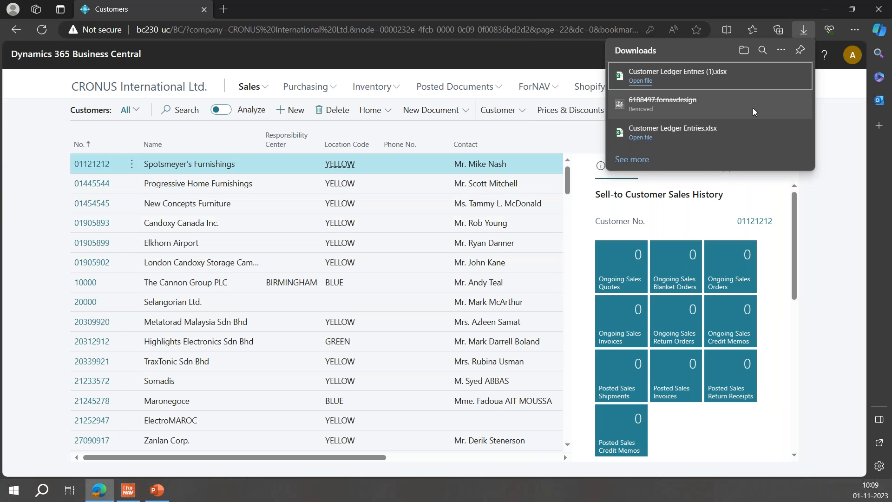
left_click(676, 110)
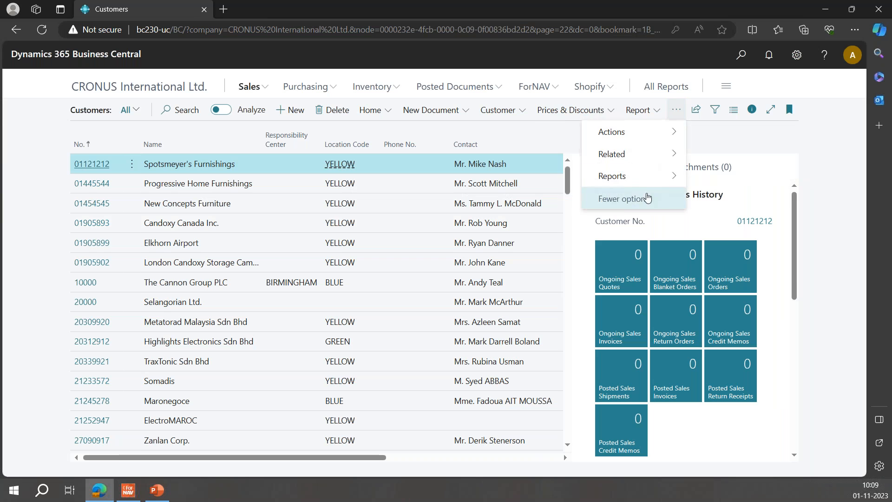
left_click(657, 175)
left_click(743, 250)
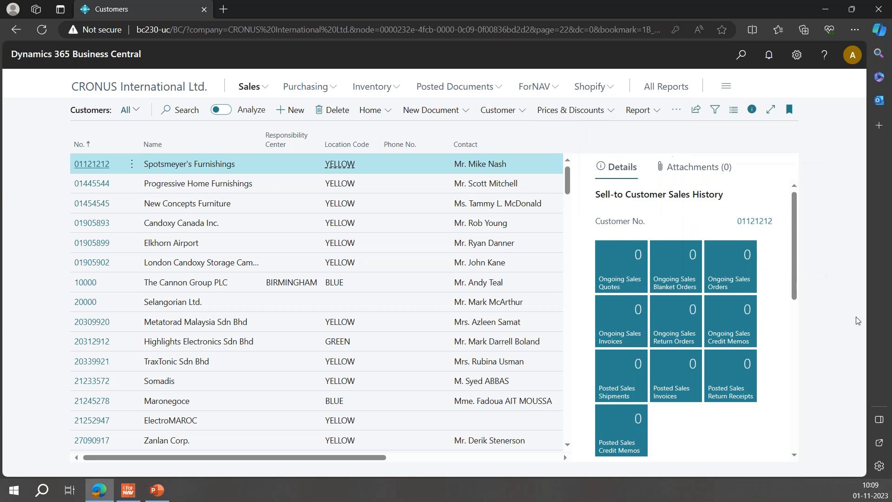
left_click(528, 415)
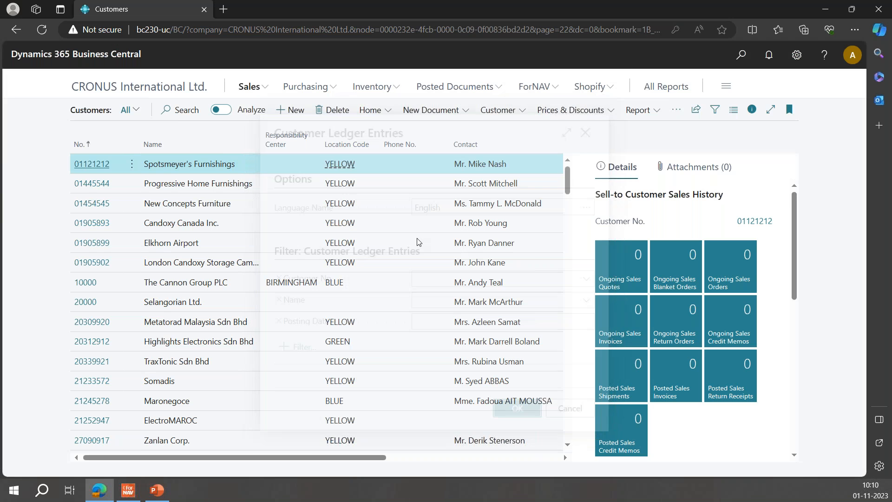
left_click(689, 76)
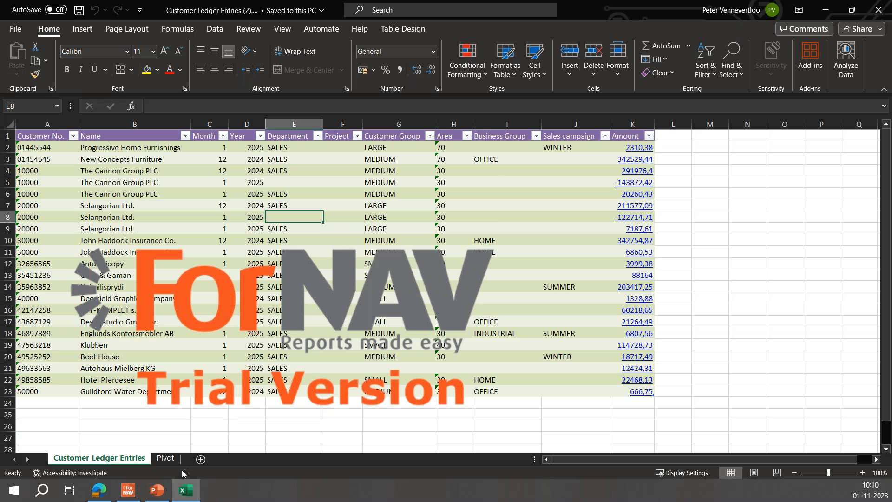
left_click(167, 459)
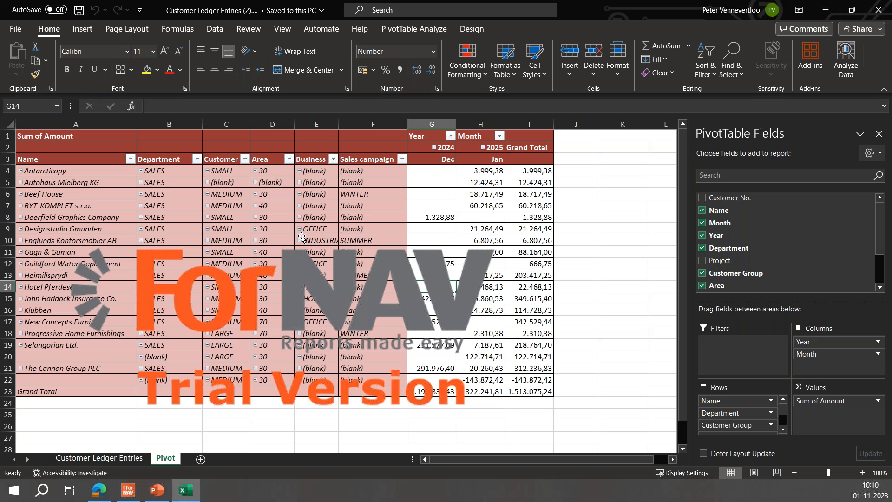
key("alt+Tab")
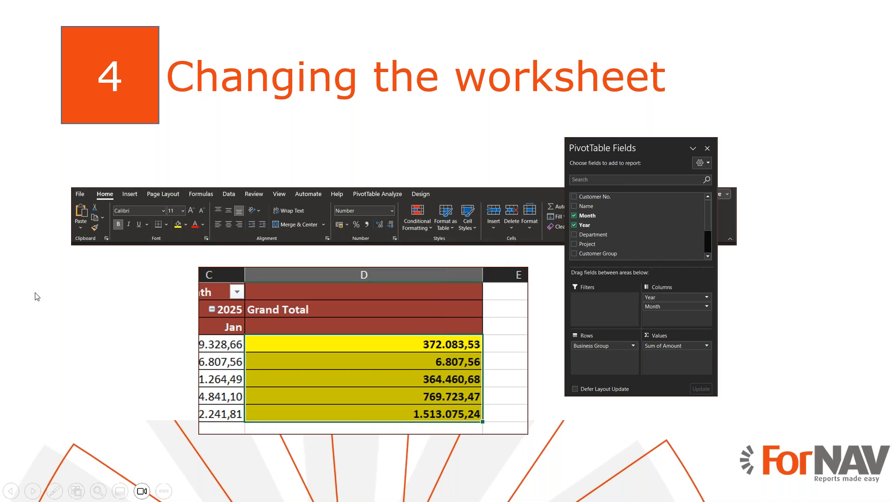
Switch to the Excel workbook and fill the Amount values K2:K23 on the Customer Ledger Entries sheet with yellow
scroll(686, 320, "down", 2)
scroll(660, 313, "up", 2)
key("alt+Tab")
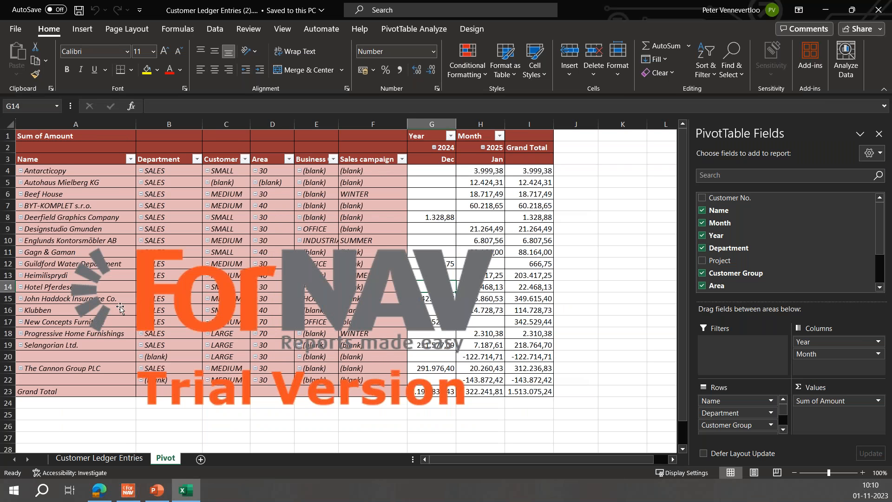
left_click(125, 459)
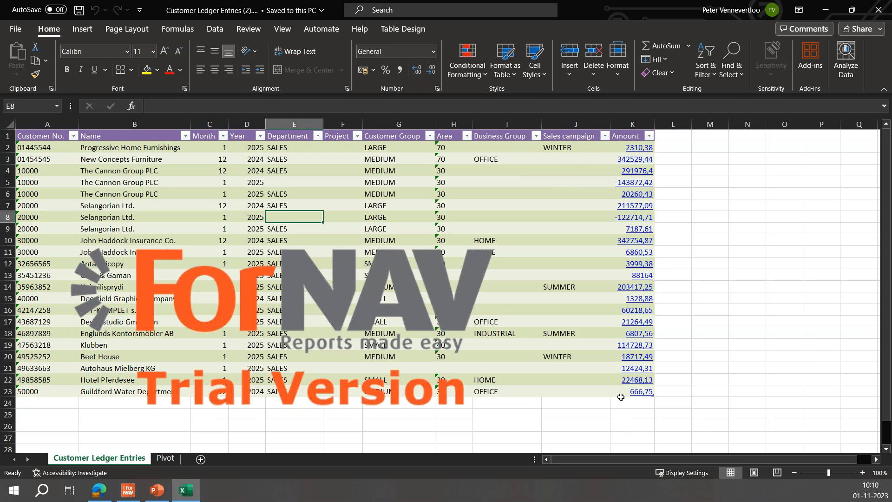
left_click(602, 394)
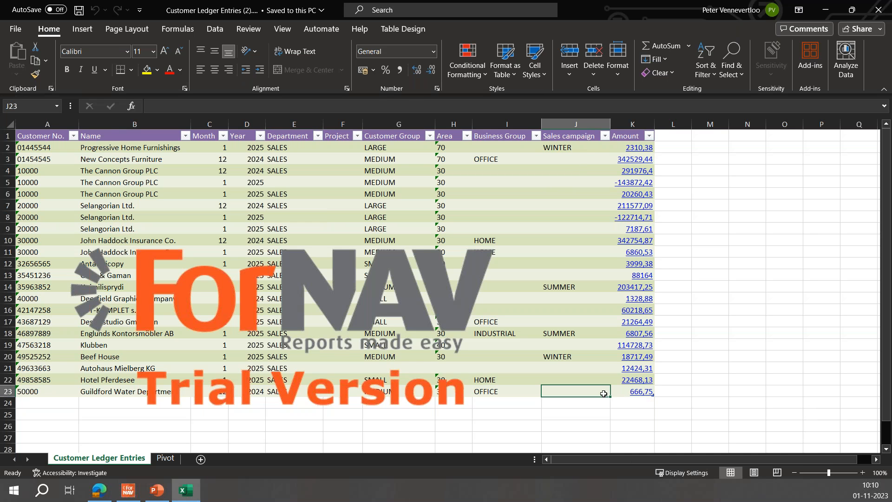
key("Right")
key("ctrl+shift+Up")
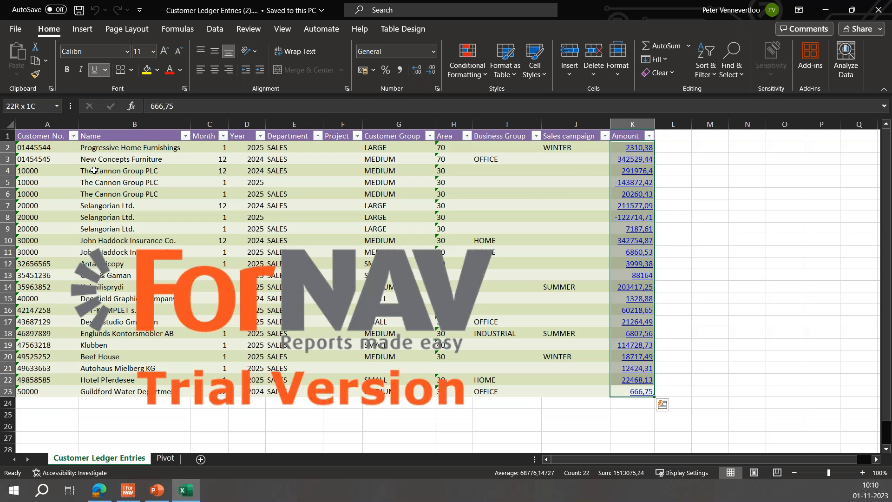
left_click(146, 70)
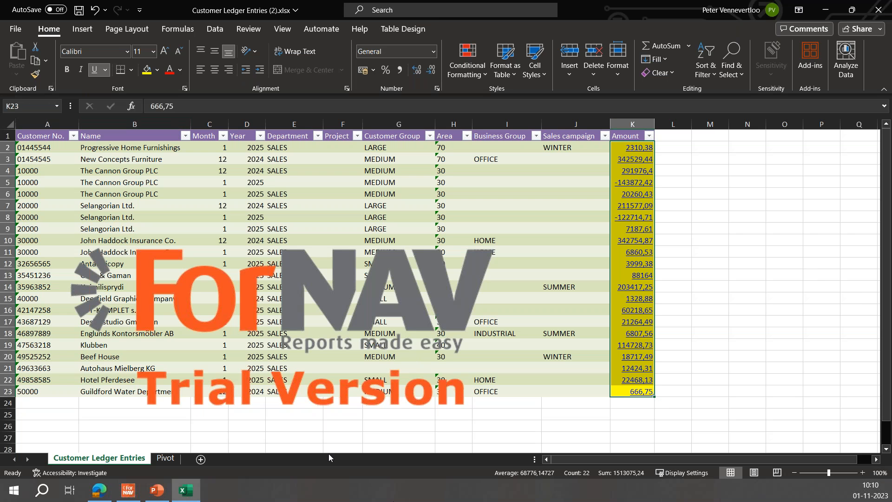
On the Pivot sheet, fill the entire Grand Total column I with yellow
left_click(166, 458)
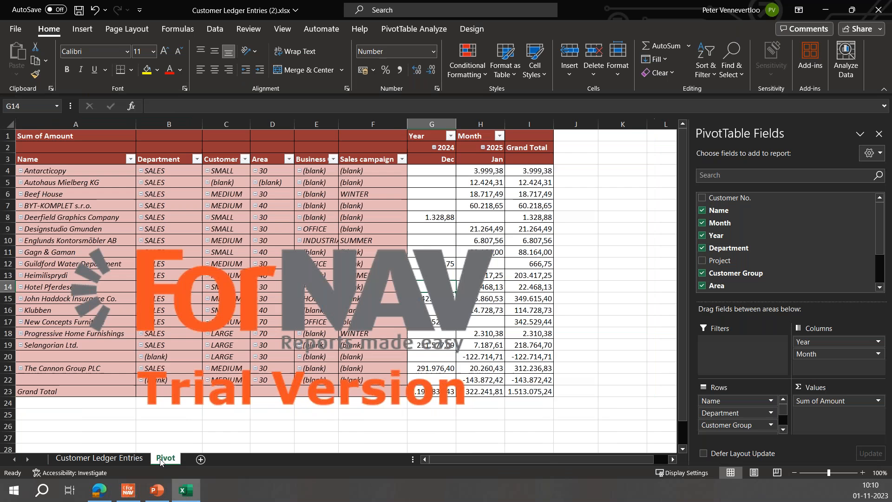
left_click(537, 170)
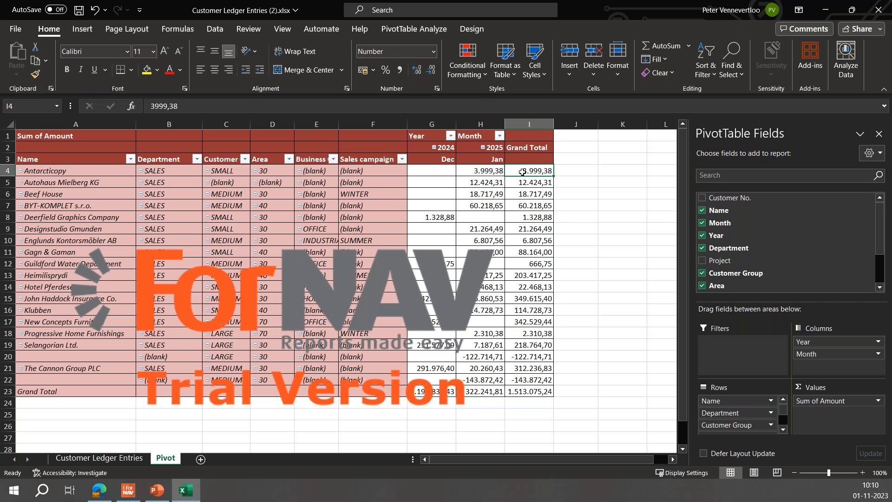
key("ctrl+space")
left_click(548, 231)
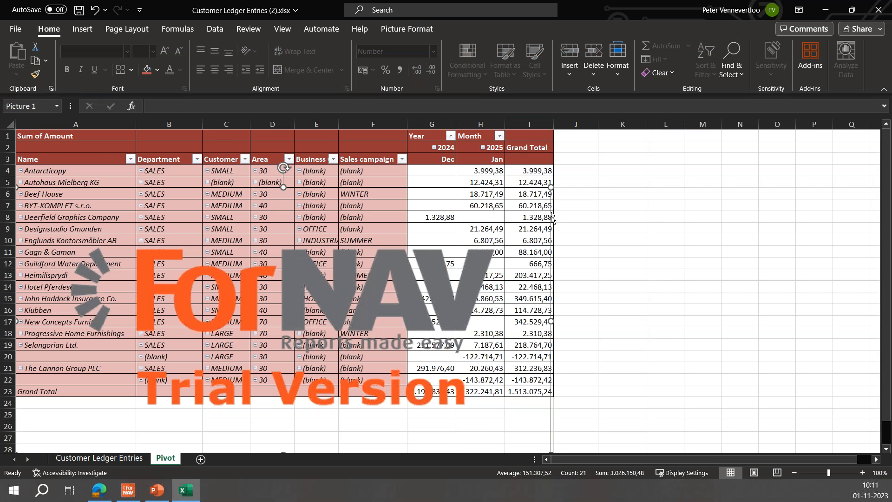
left_click(541, 173)
key("ctrl+space")
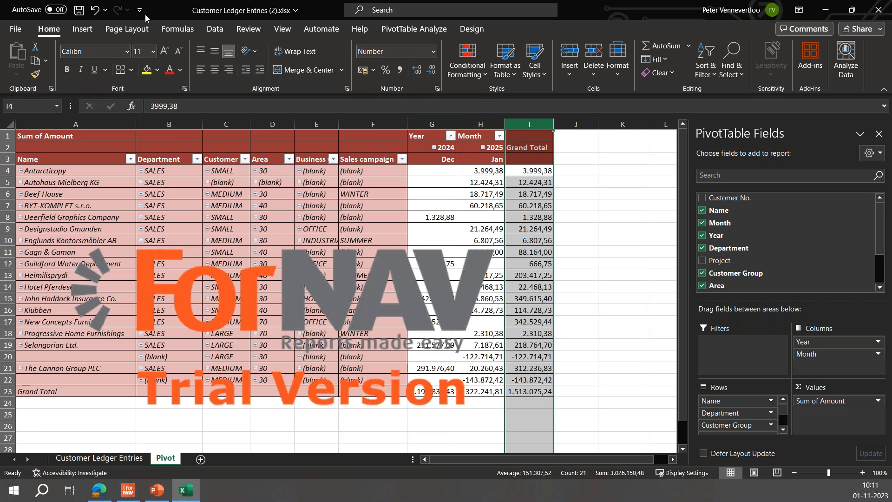
left_click(157, 69)
left_click(147, 72)
left_click(147, 72)
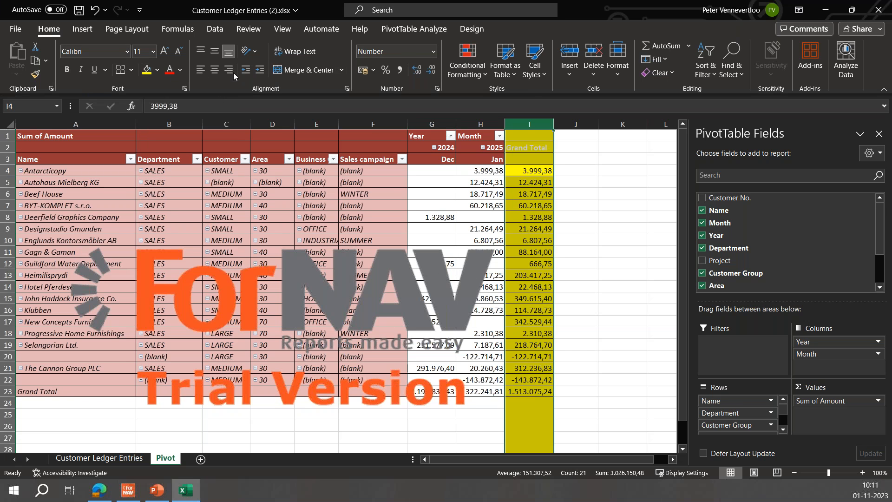
Set the font colour of the Grand Total header in cell I2 to black
left_click(543, 147)
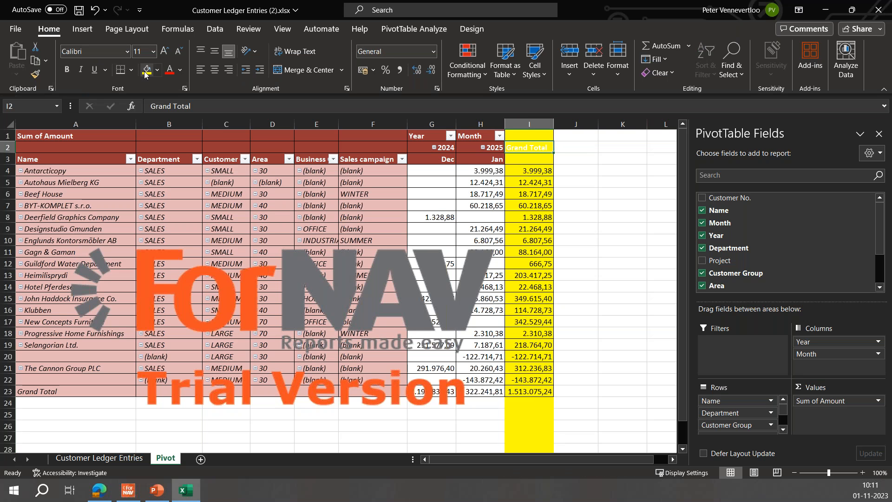
left_click(180, 70)
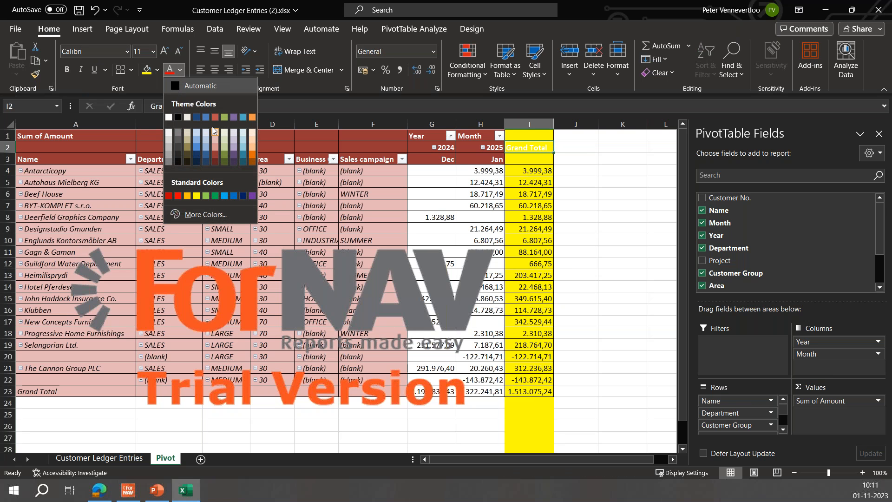
left_click(182, 119)
left_click(593, 184)
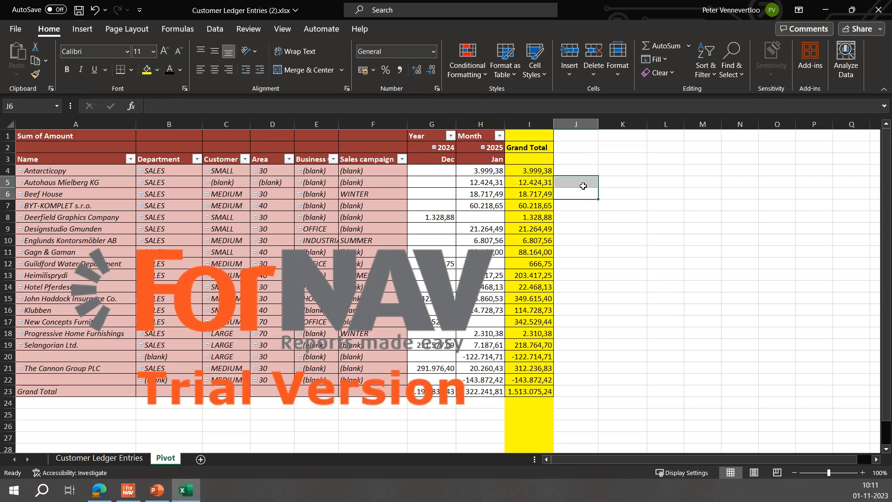
Save and close the Customer Ledger Entries (2) workbook
left_click(509, 217)
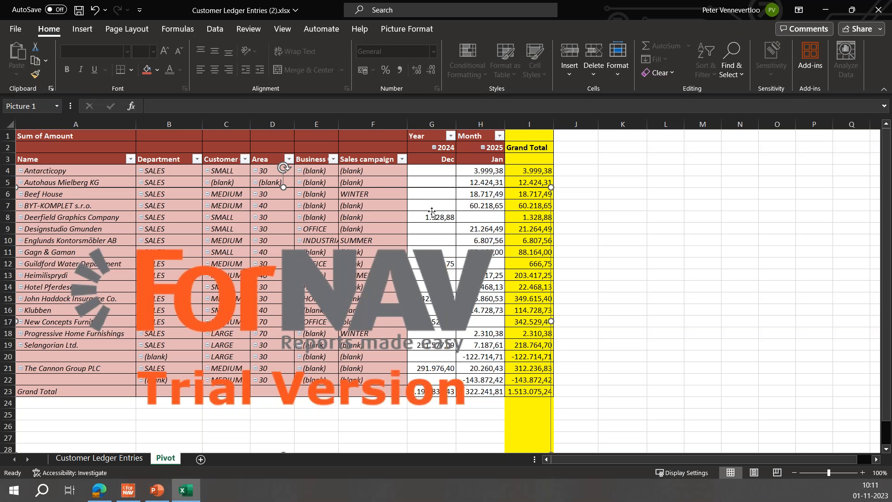
left_click(79, 10)
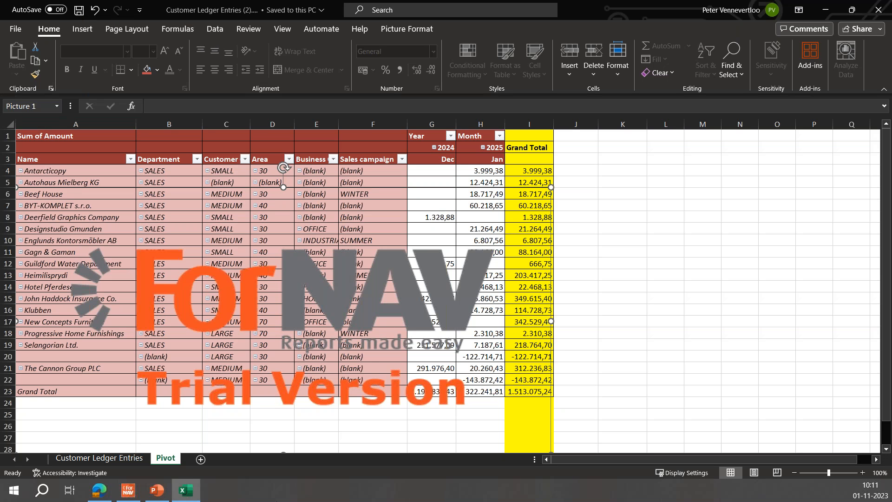
left_click(878, 10)
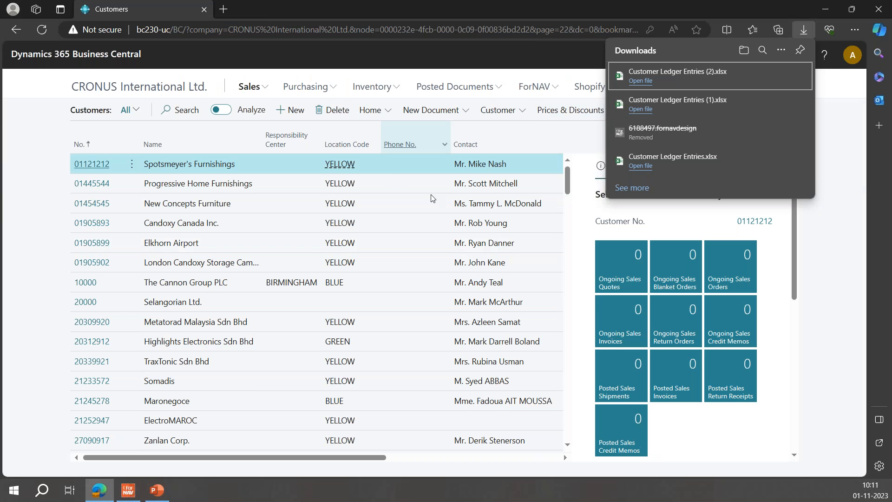
In the ForNAV designer, replace the Excel Template of Report 6188497 with Customer Ledger Entries (2).xlsx and save the report layout
left_click(135, 492)
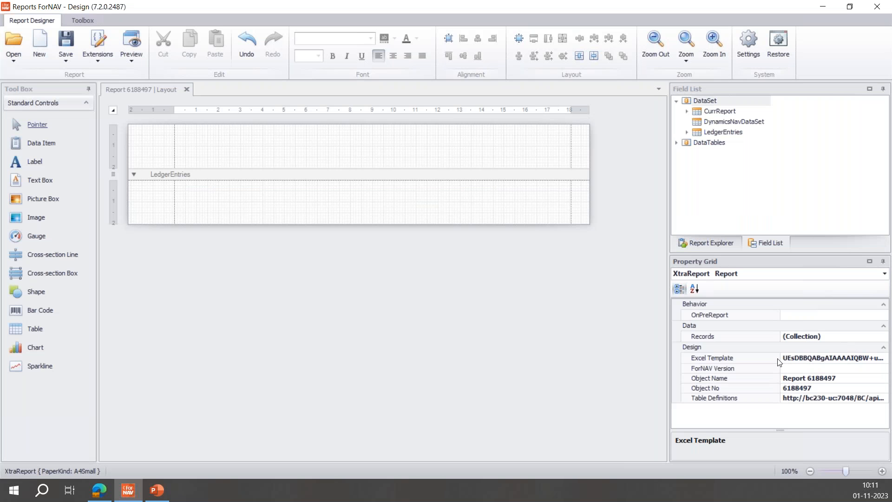
right_click(718, 359)
left_click(735, 365)
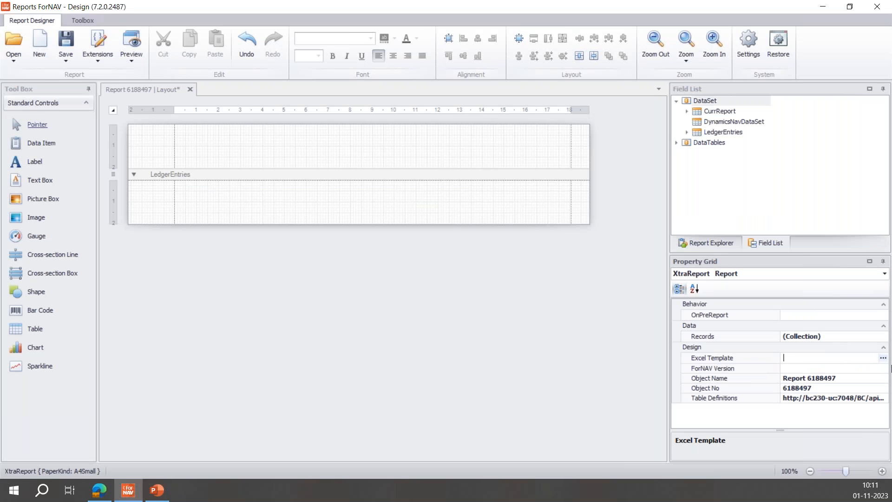
double_click(834, 357)
double_click(307, 103)
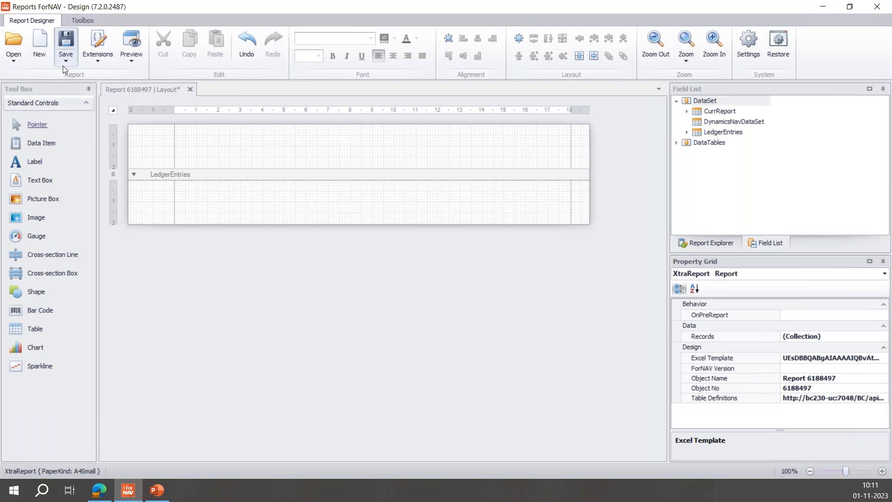
left_click(64, 63)
left_click(127, 105)
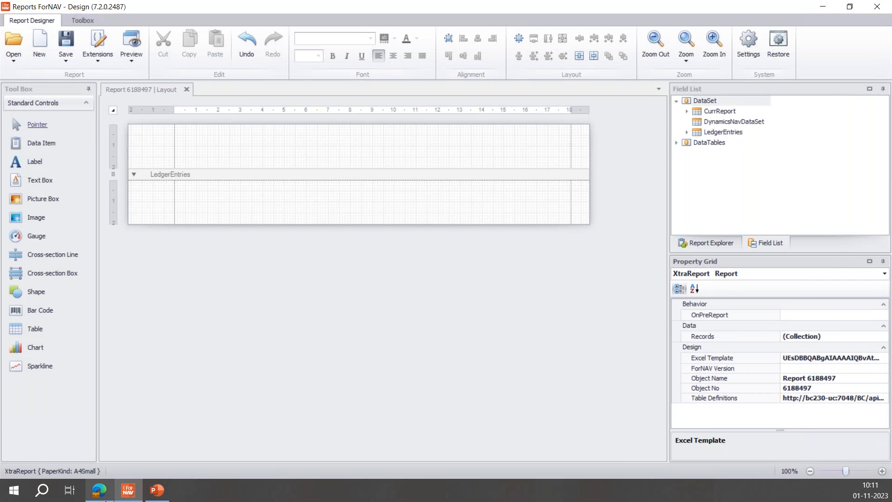
In Business Central, run the Customer Ledger Entries report from the Customers list, open the downloaded workbook and check its Pivot sheet
left_click(98, 489)
left_click(675, 110)
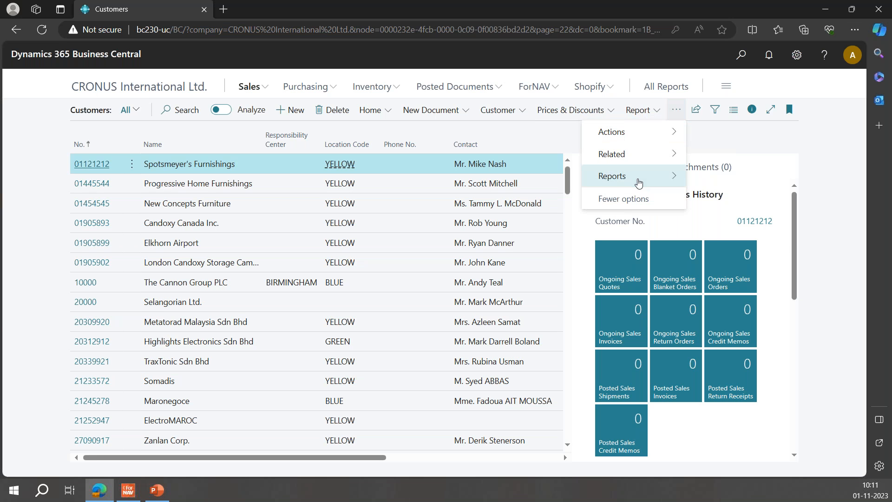
mouse_move(678, 178)
left_click(747, 242)
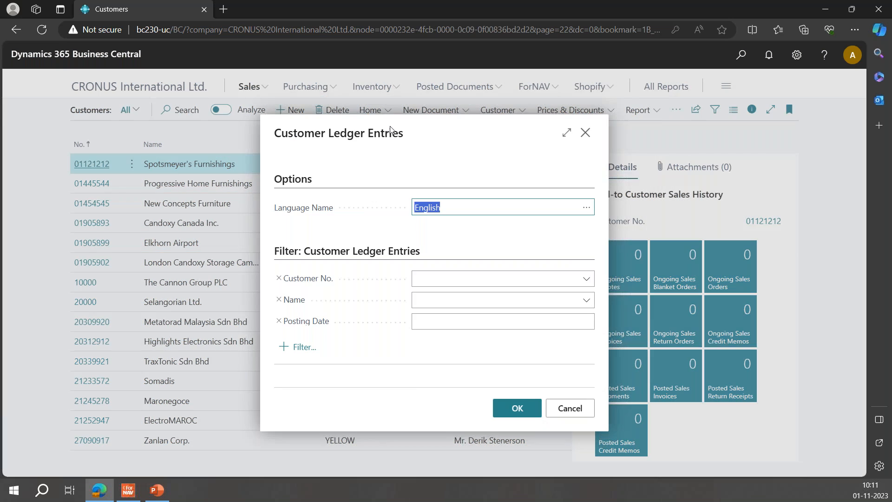
left_click(514, 407)
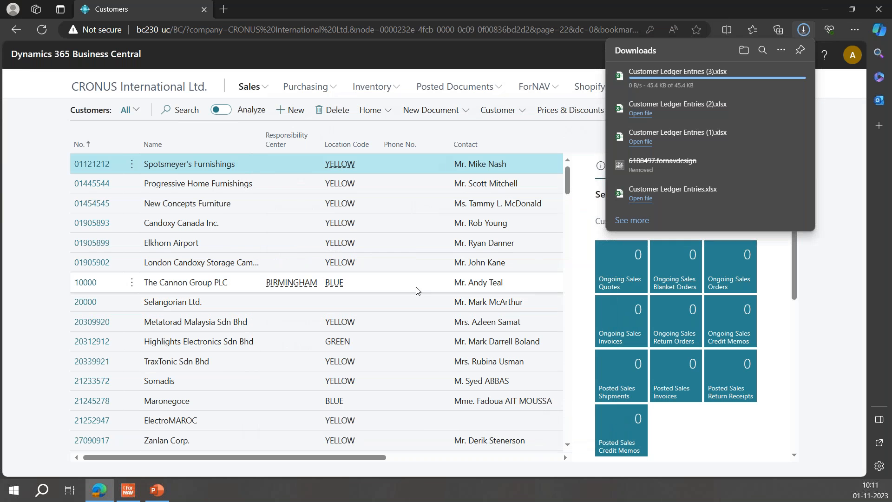
left_click(682, 85)
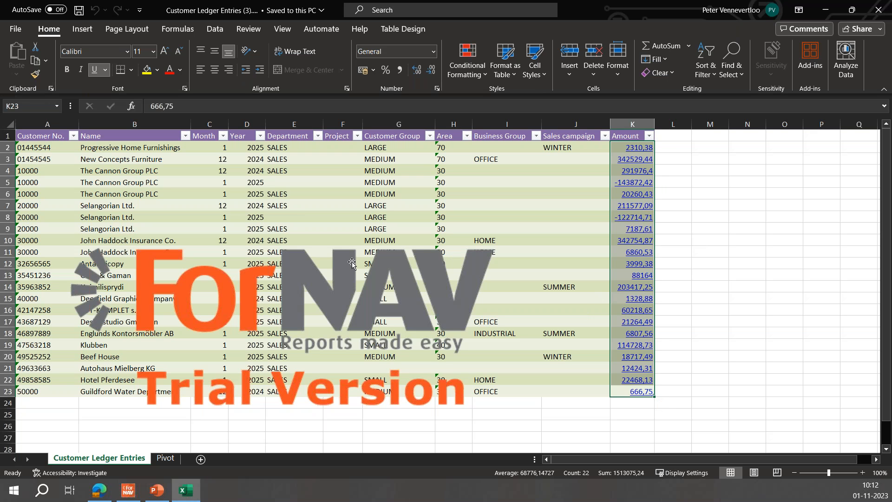
left_click(164, 458)
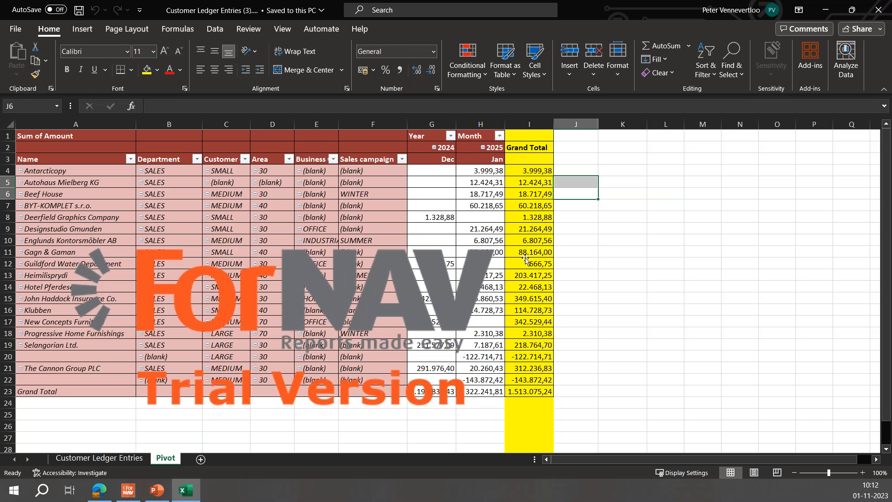
On the Customer Ledger Entries sheet, insert a table column to the right of Amount and name it CB_AmountMore
left_click(68, 459)
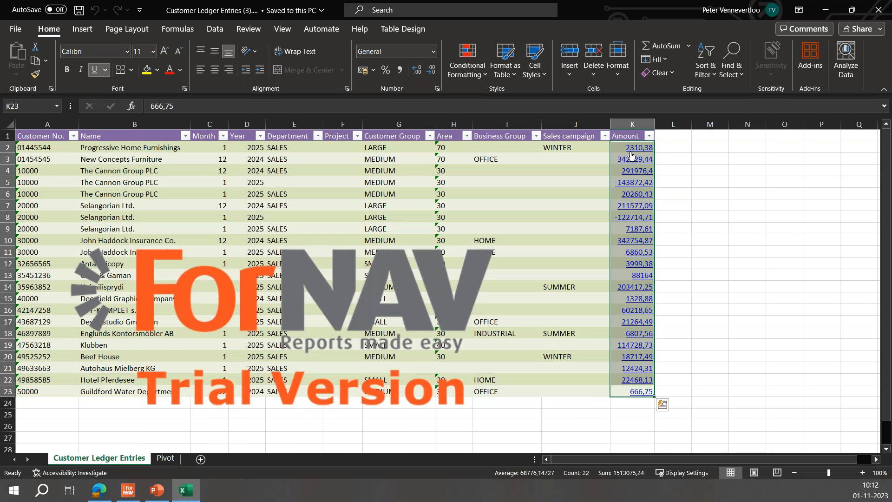
left_click(585, 160)
left_click(622, 135)
right_click(623, 135)
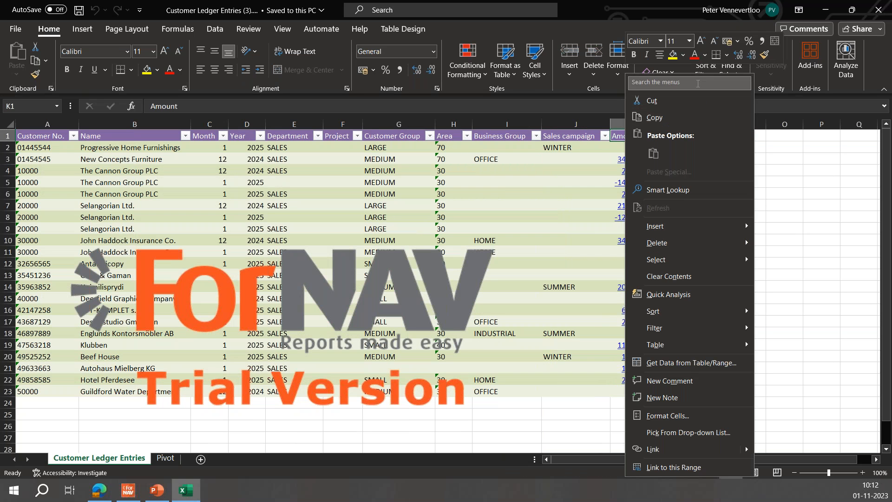
mouse_move(741, 226)
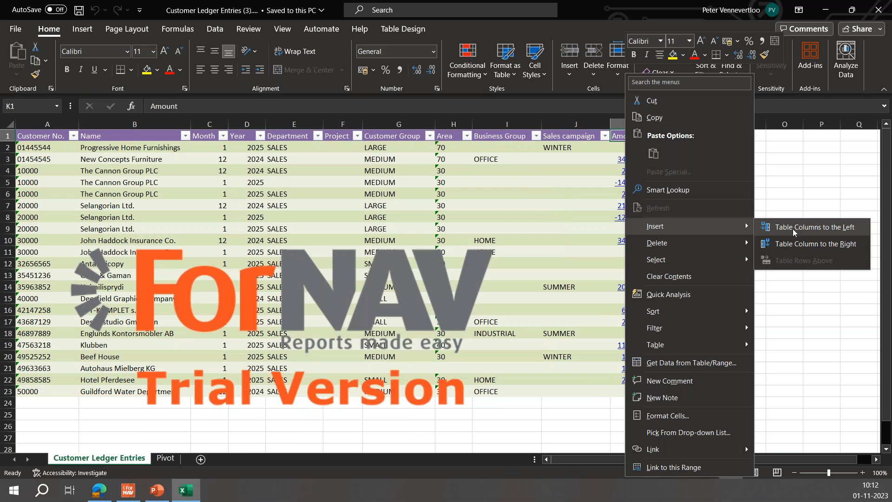
left_click(820, 242)
type("C")
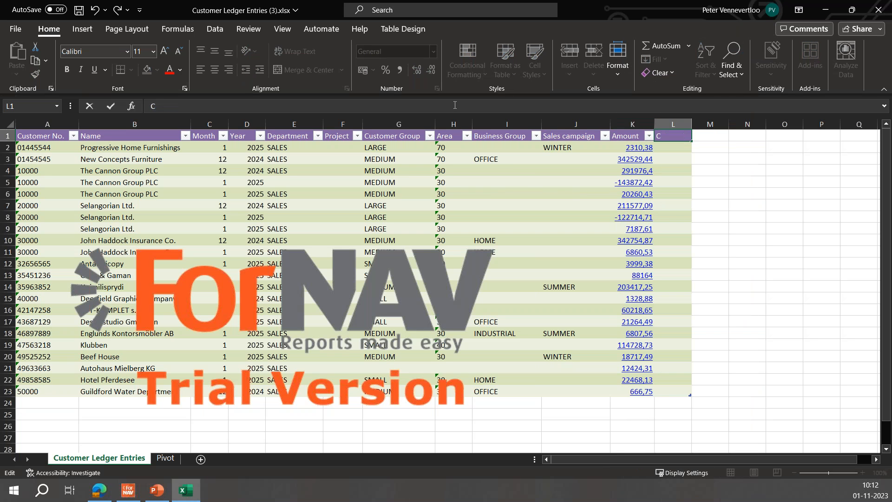
type("AmountMore")
left_click(680, 147)
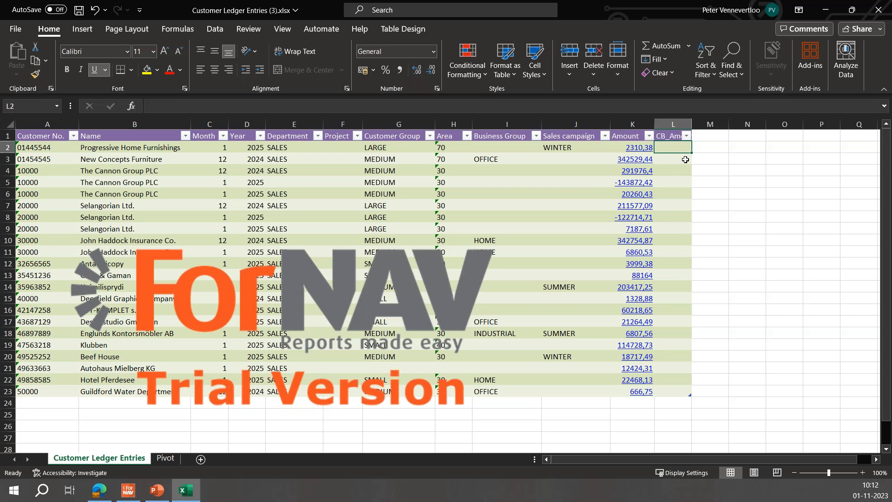
type("=")
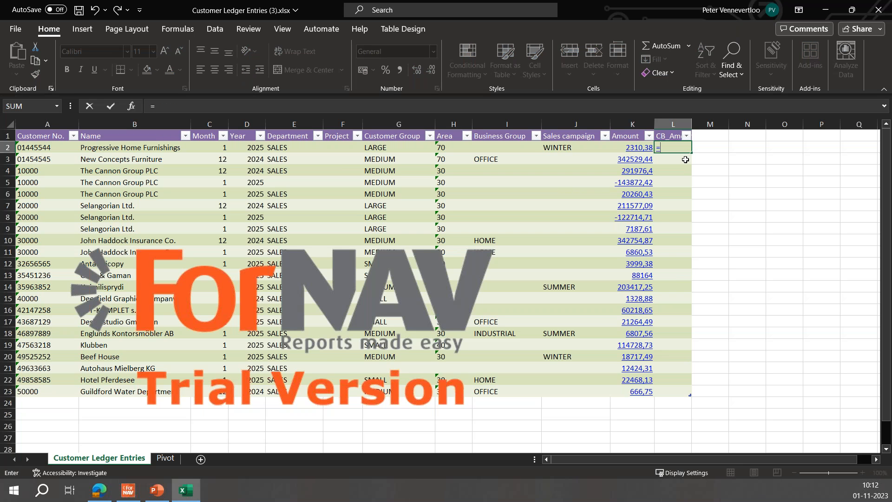
key("Left")
type("*")
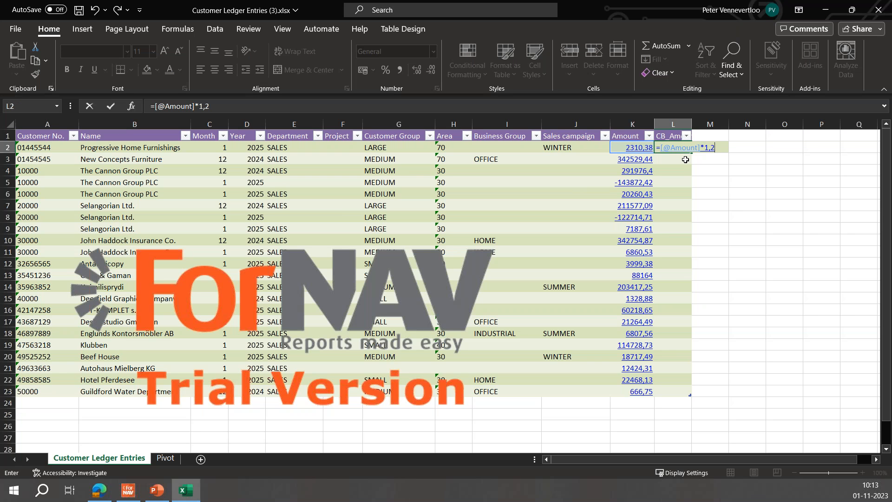
key("Return")
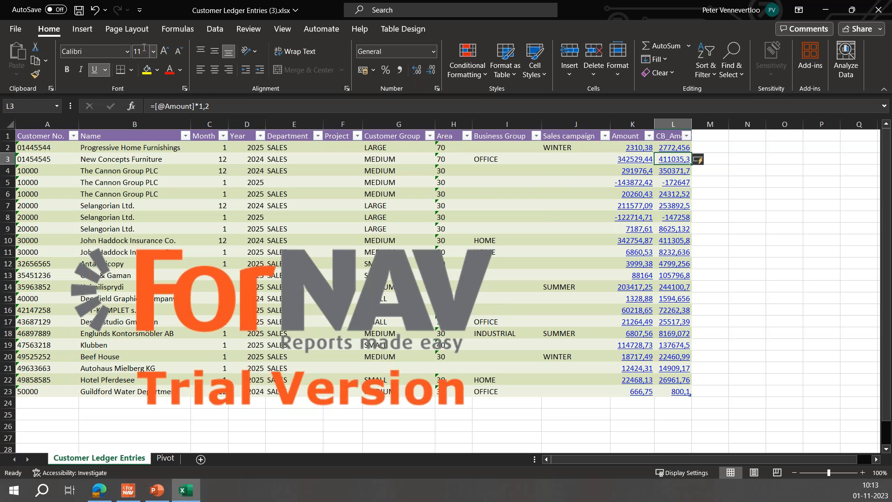
Delete the ForNAV trial watermark picture from the Pivot sheet
left_click(171, 458)
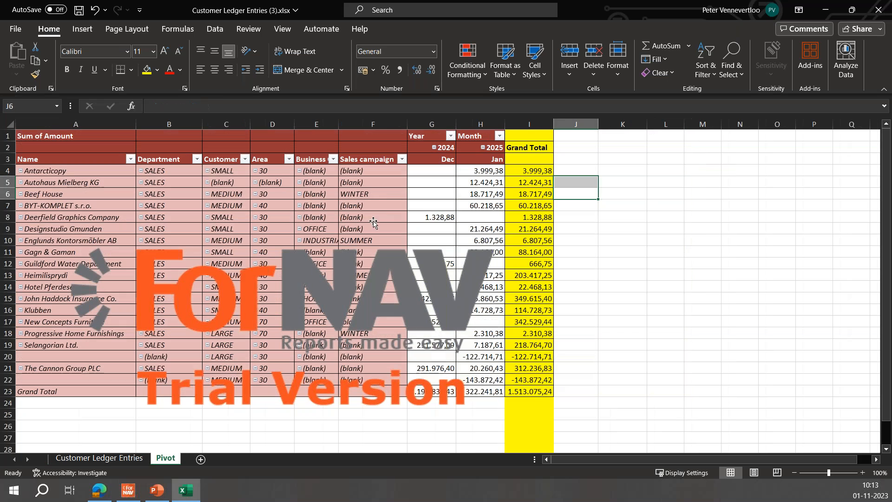
left_click(354, 300)
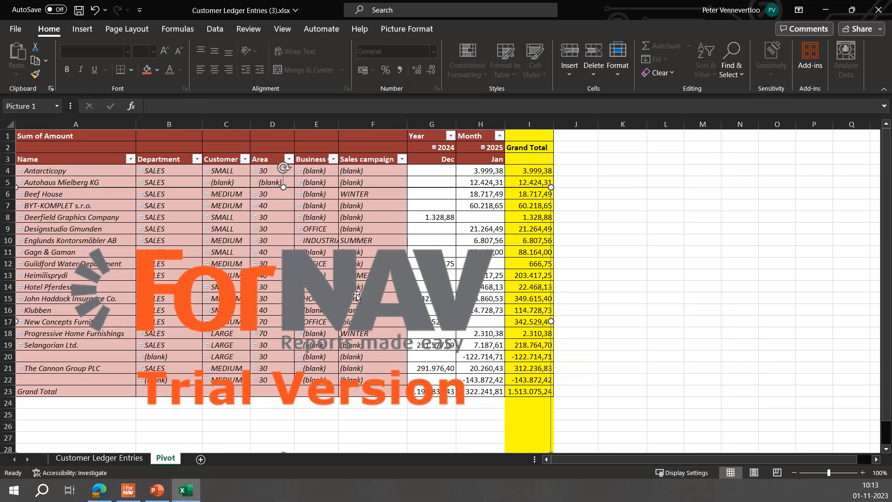
key("Delete")
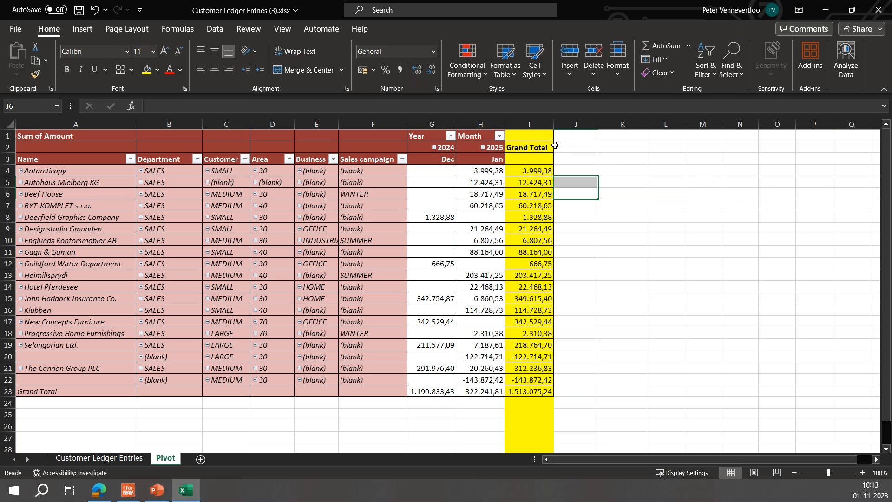
Remove the yellow fill from the pivot table's Grand Total column I and set its header text in I2 to white
left_click(534, 125)
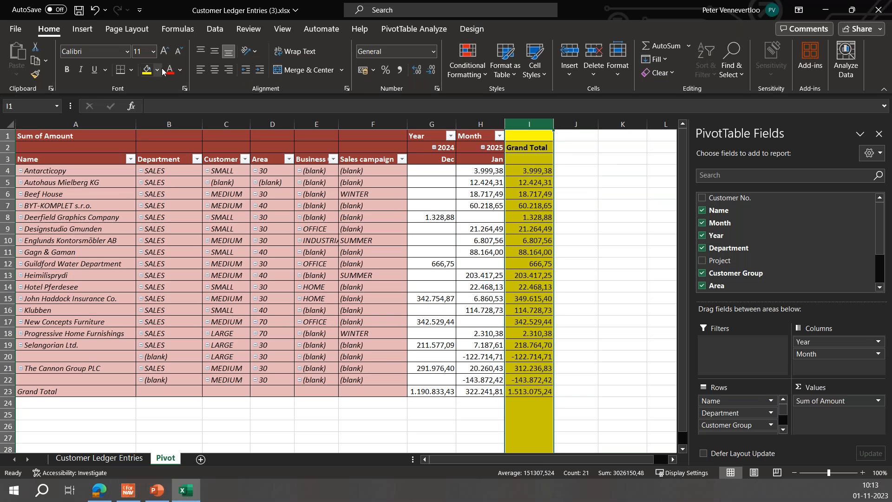
left_click(157, 70)
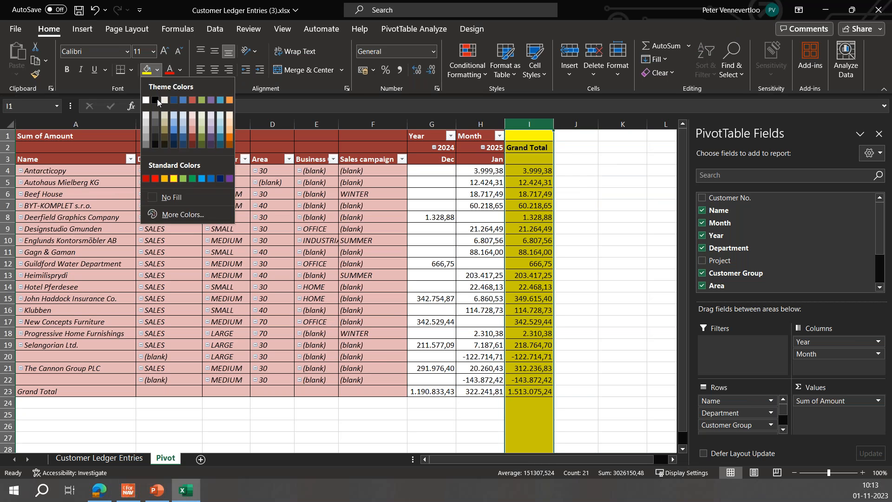
left_click(170, 196)
left_click(520, 144)
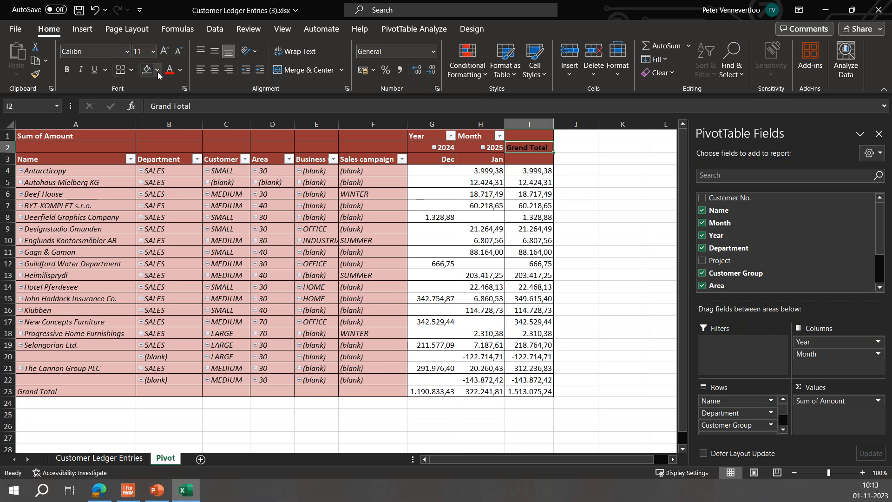
left_click(180, 70)
left_click(169, 115)
left_click(370, 260)
left_click(517, 243)
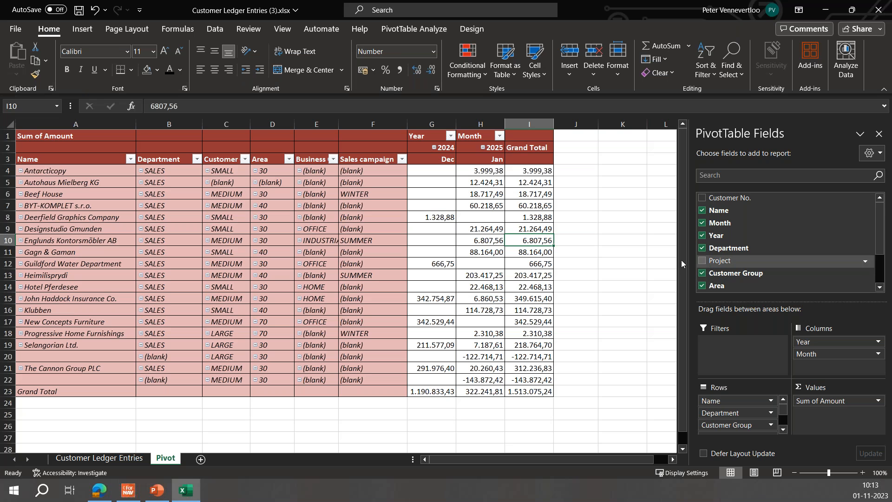
Remove Name, Department, Area, Business Group and Sales campaign from the pivot rows, and Year and Month from its columns
left_click_drag(746, 412, 627, 395)
left_click_drag(736, 404, 621, 406)
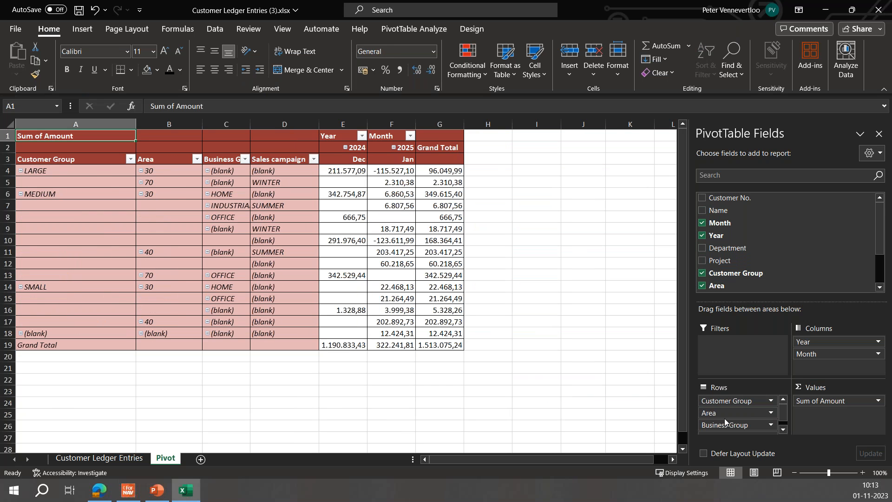
left_click_drag(724, 413, 586, 417)
left_click_drag(734, 413, 637, 418)
left_click_drag(731, 412, 527, 408)
left_click_drag(817, 346, 669, 346)
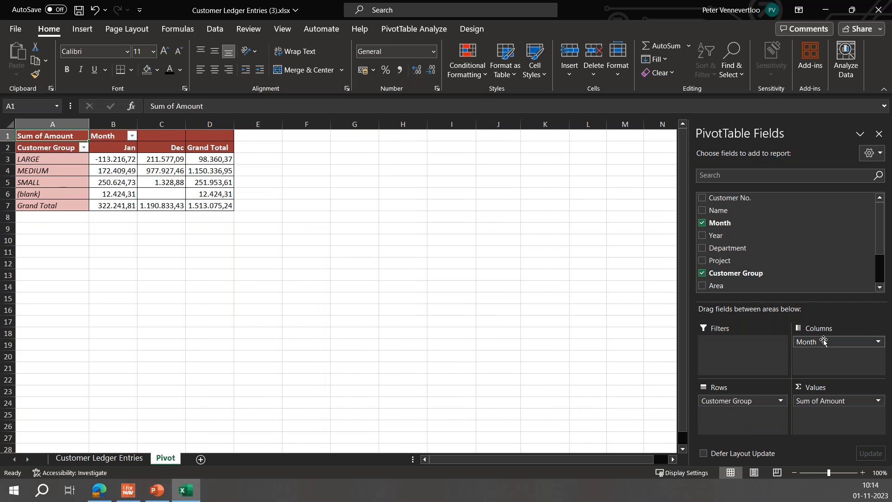
left_click_drag(818, 342, 428, 334)
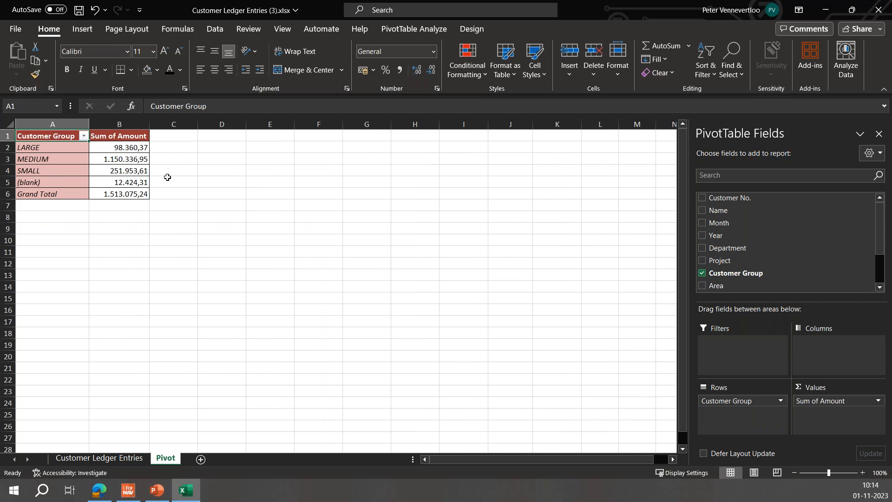
Make the pivot table's Grand Total row, A6:B6, bold
mouse_move(117, 192)
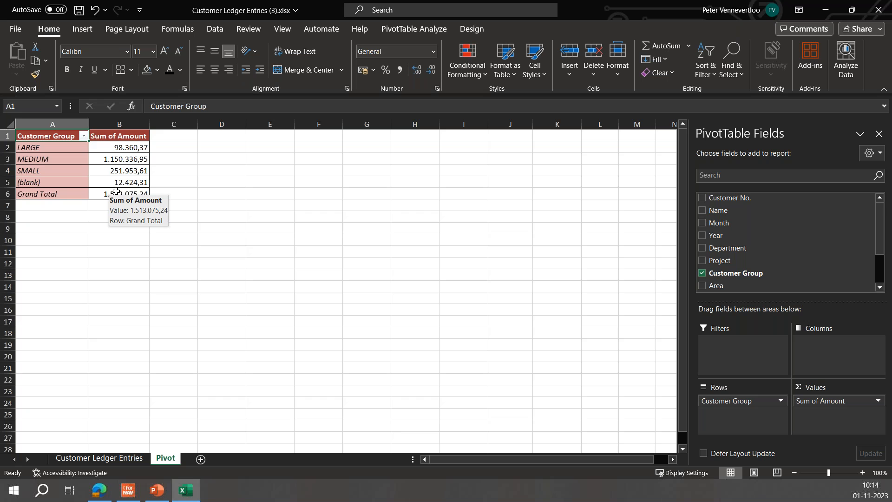
left_click_drag(118, 193, 76, 195)
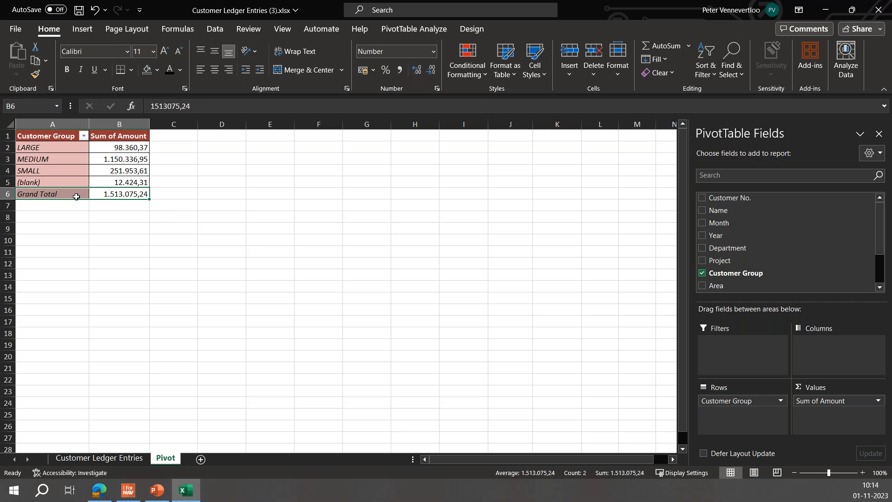
key("ctrl+b")
Fill the Sum of Amount values in B2:B6 with standard yellow, and save and close the workbook
left_click_drag(129, 145, 123, 197)
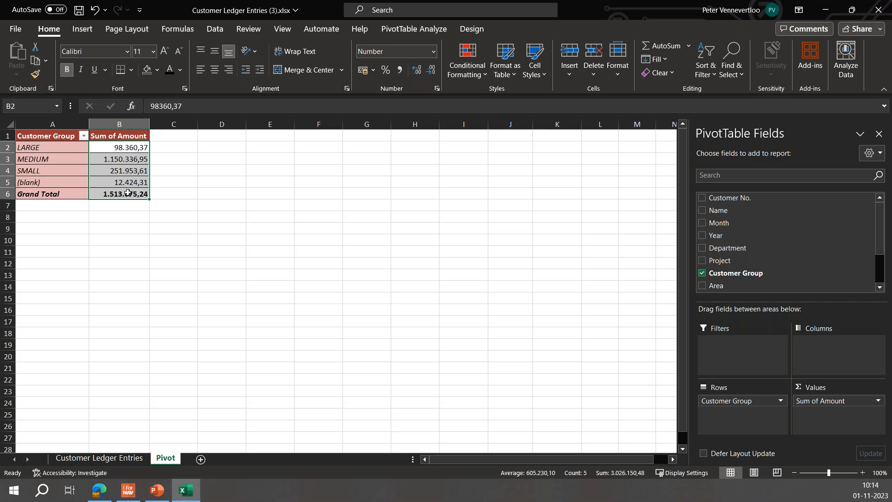
left_click(157, 70)
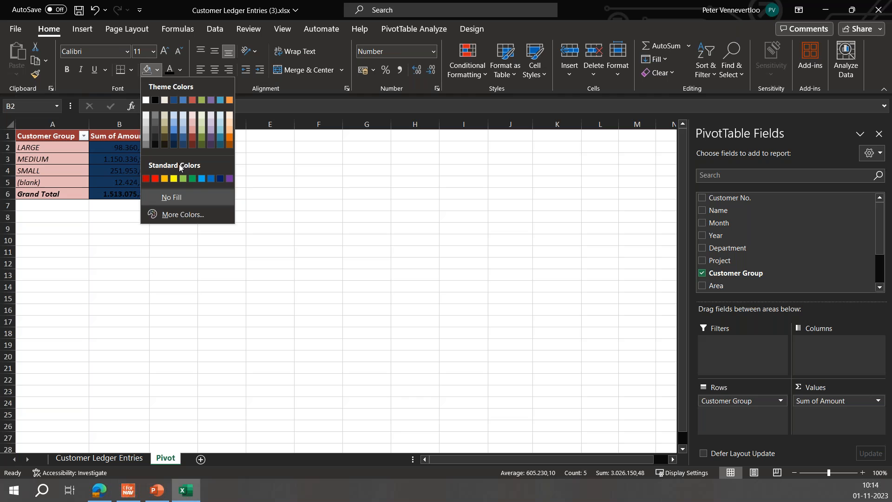
left_click(175, 178)
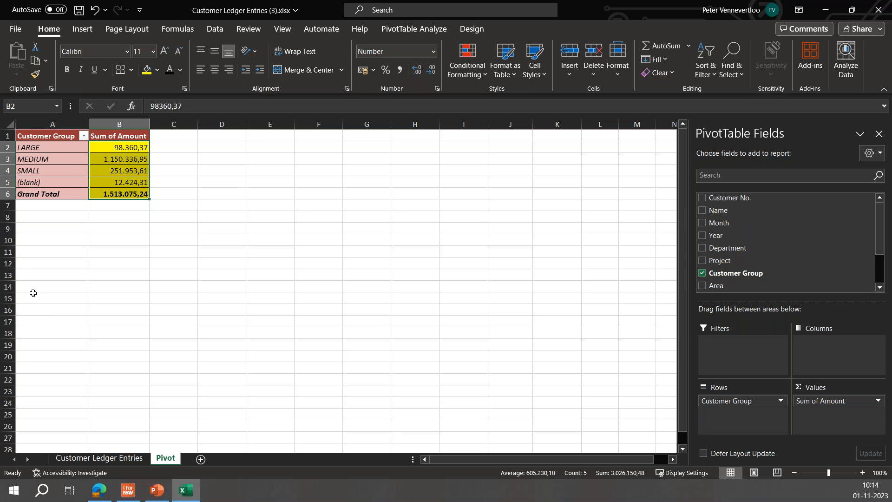
left_click(80, 10)
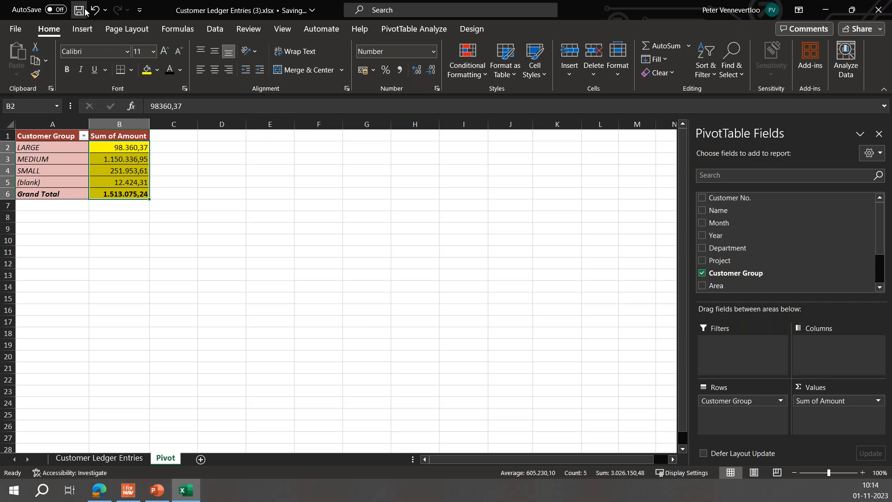
left_click(883, 10)
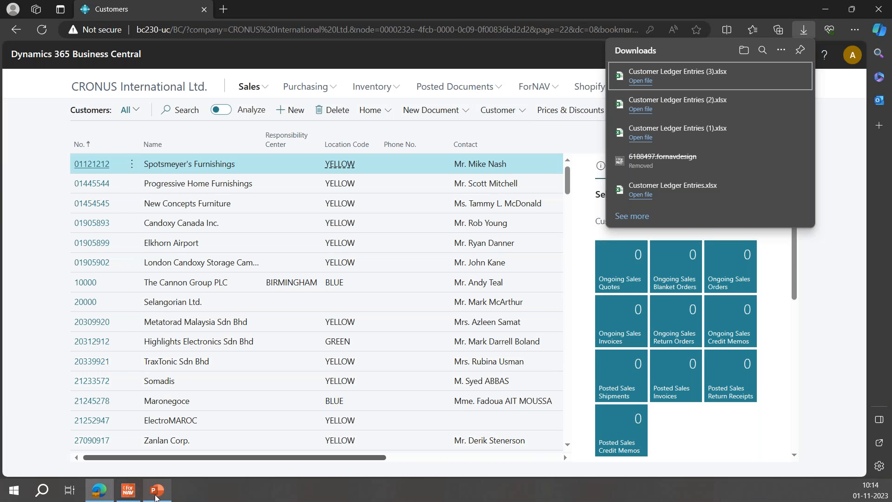
In the ForNAV designer, replace the Excel Template of Report 6188497 with Customer Ledger Entries (3).xlsx and save the report layout
left_click(128, 490)
right_click(756, 362)
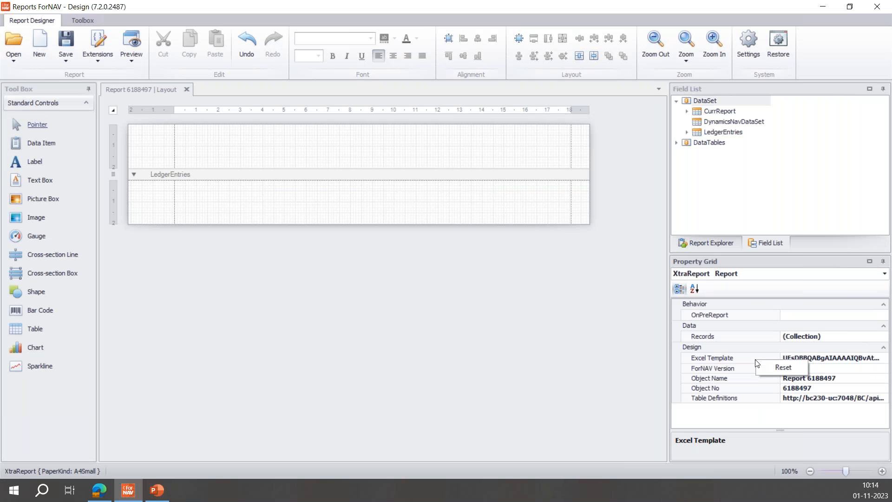
left_click(769, 367)
left_click(883, 359)
left_click(199, 101)
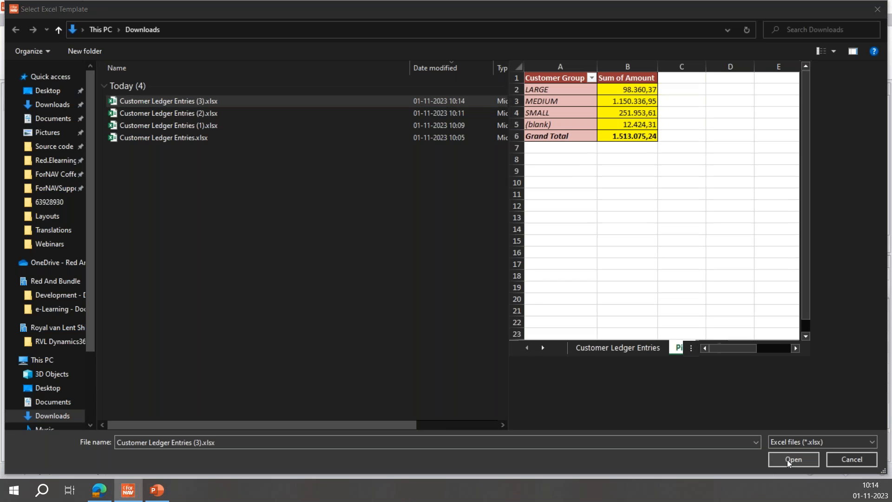
left_click(784, 459)
left_click(71, 55)
left_click(100, 103)
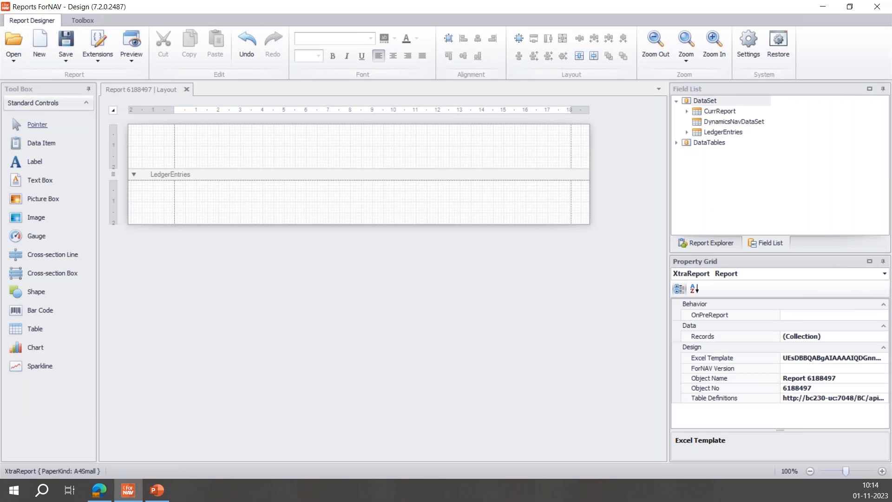
In Business Central, run the ForNAV Customer Ledger Entries report from the Customers list and open Customer Ledger Entries (4).xlsx
left_click(99, 490)
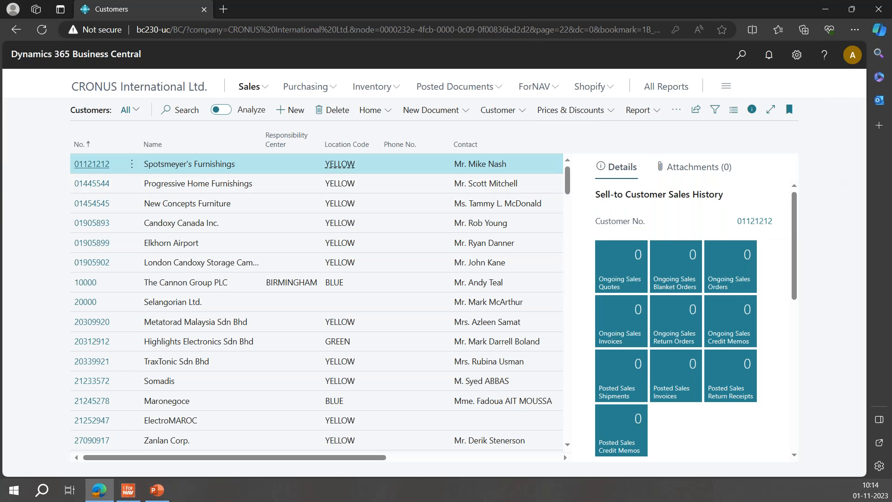
left_click(676, 110)
mouse_move(663, 177)
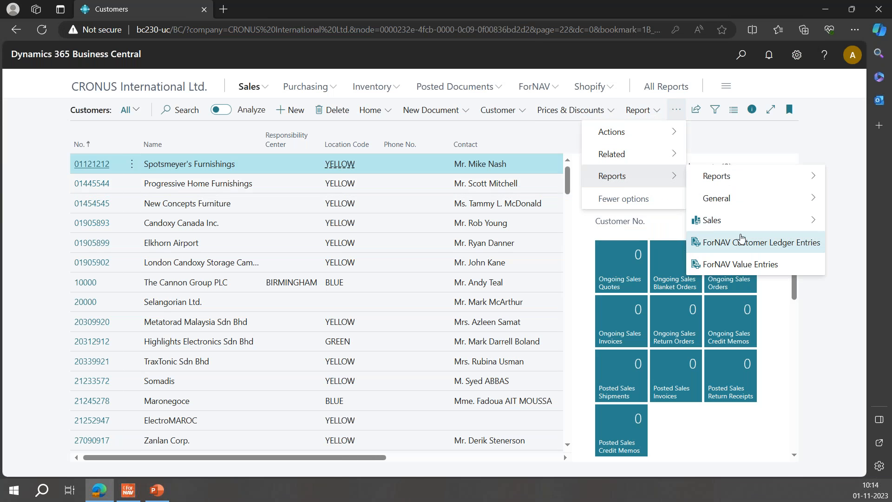
left_click(741, 242)
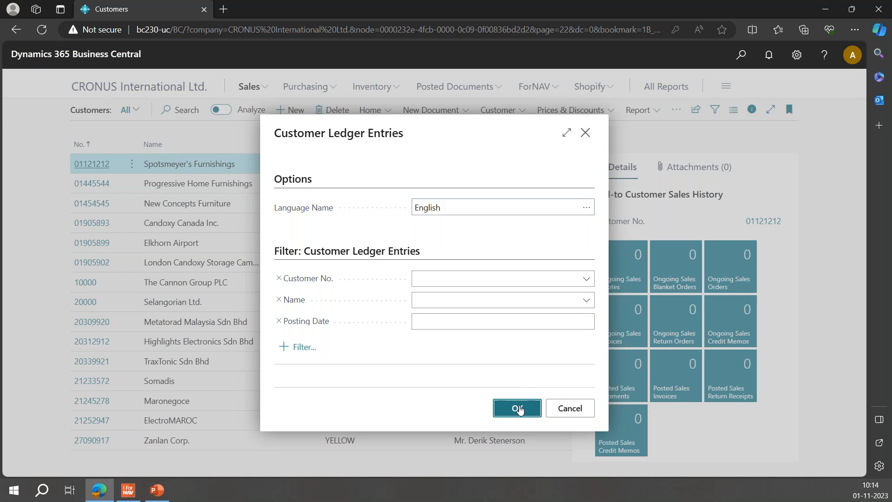
left_click(518, 409)
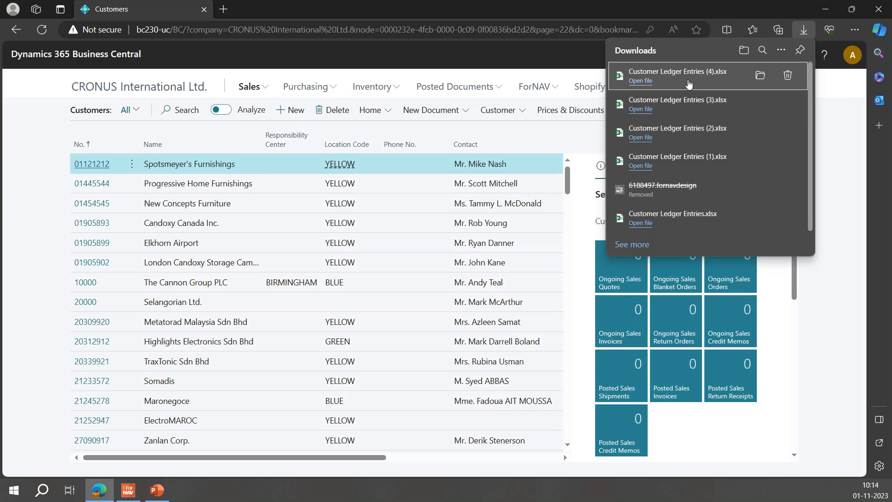
left_click_drag(0, 80, 550, 1)
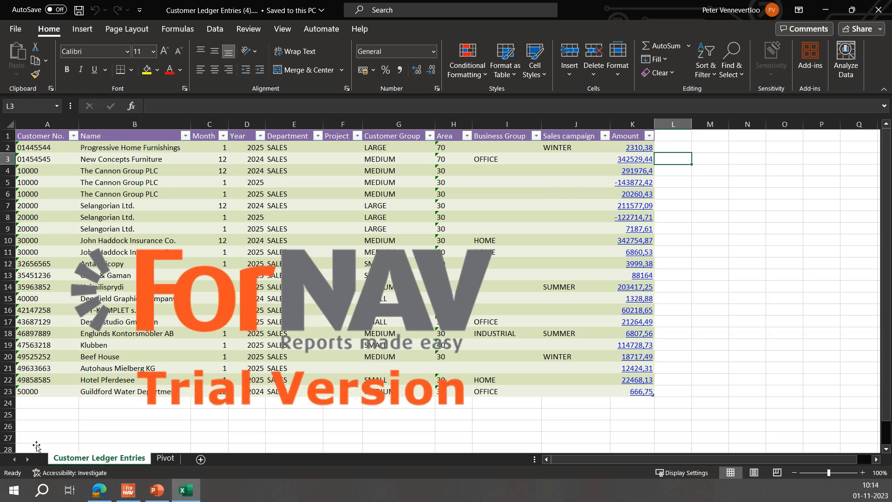
left_click(0, 449)
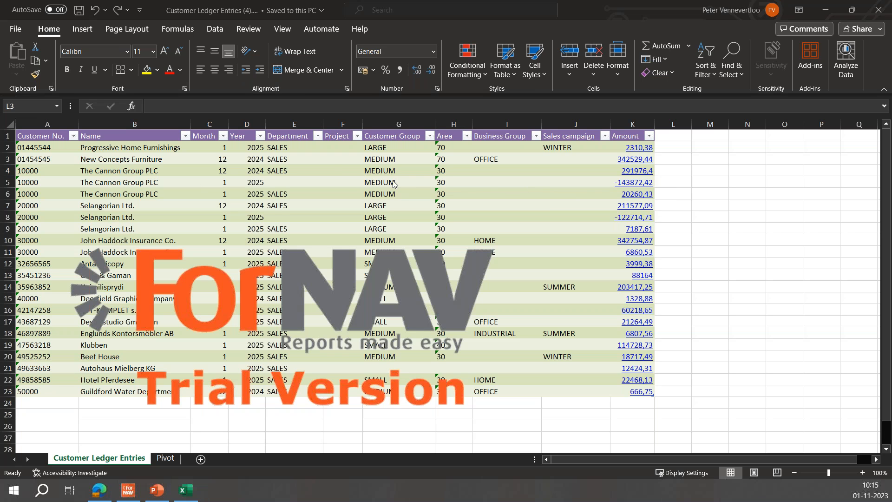
Delete the trial watermark picture from the Customer Ledger Entries sheet and check the Pivot sheet
left_click(428, 261)
key("Delete")
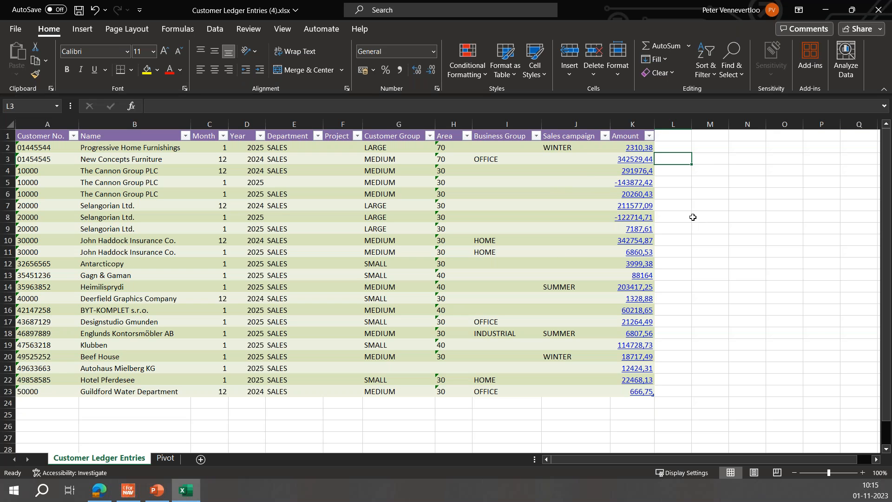
right_click(661, 222)
key("Escape")
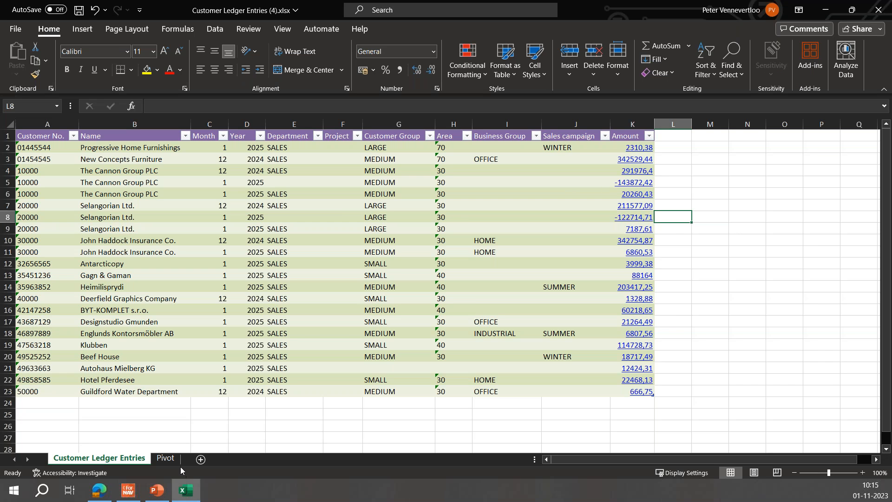
left_click(165, 458)
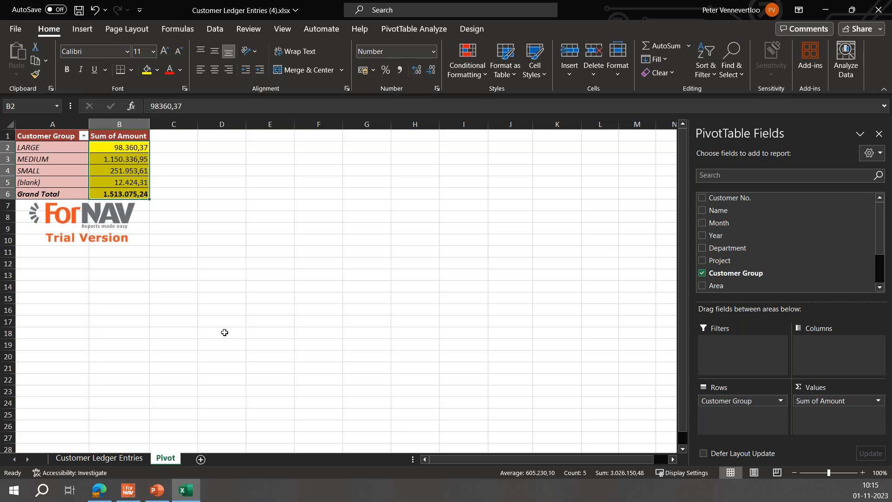
key("alt+Tab")
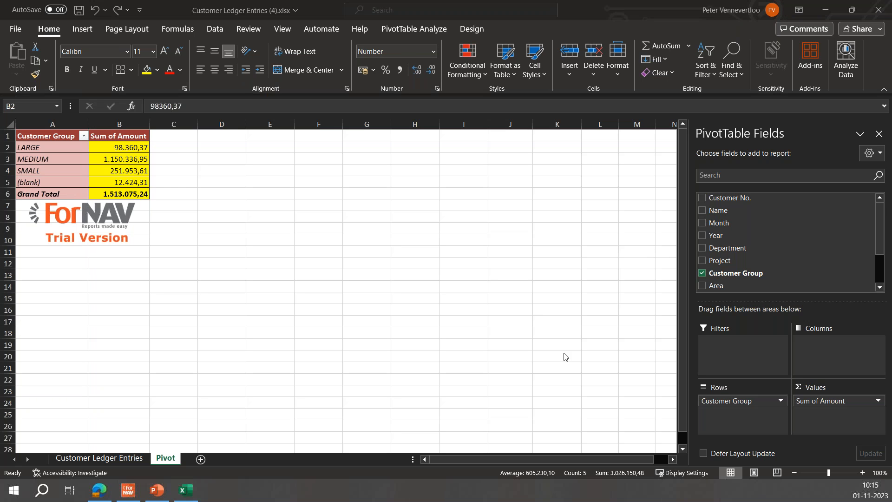